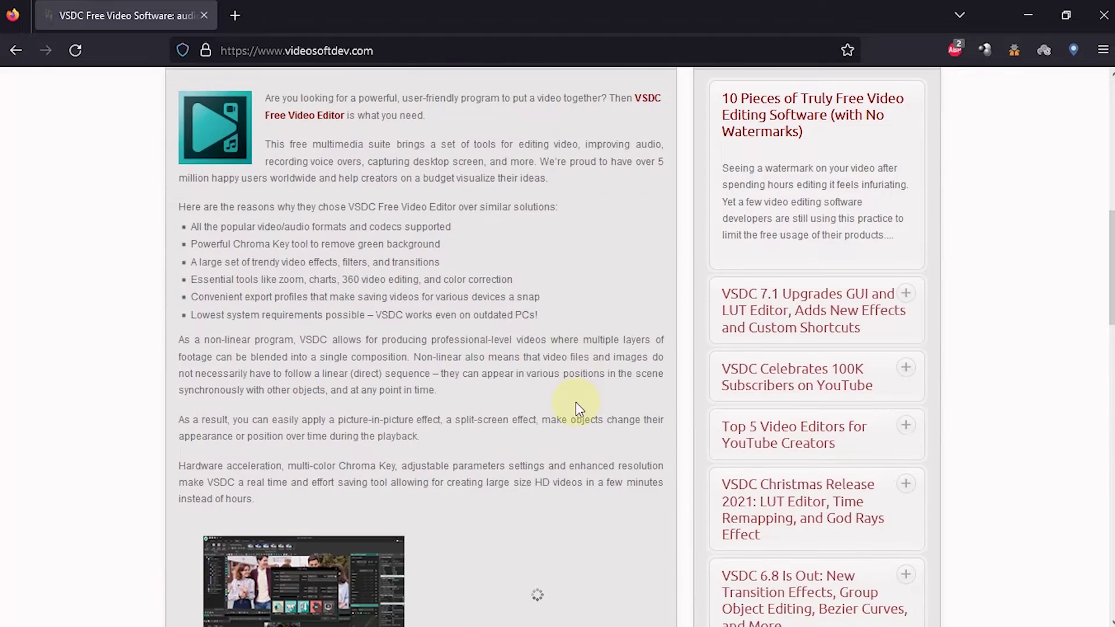
Open the Video Editor download page on the VSDC website
scroll(575, 403, down, 10)
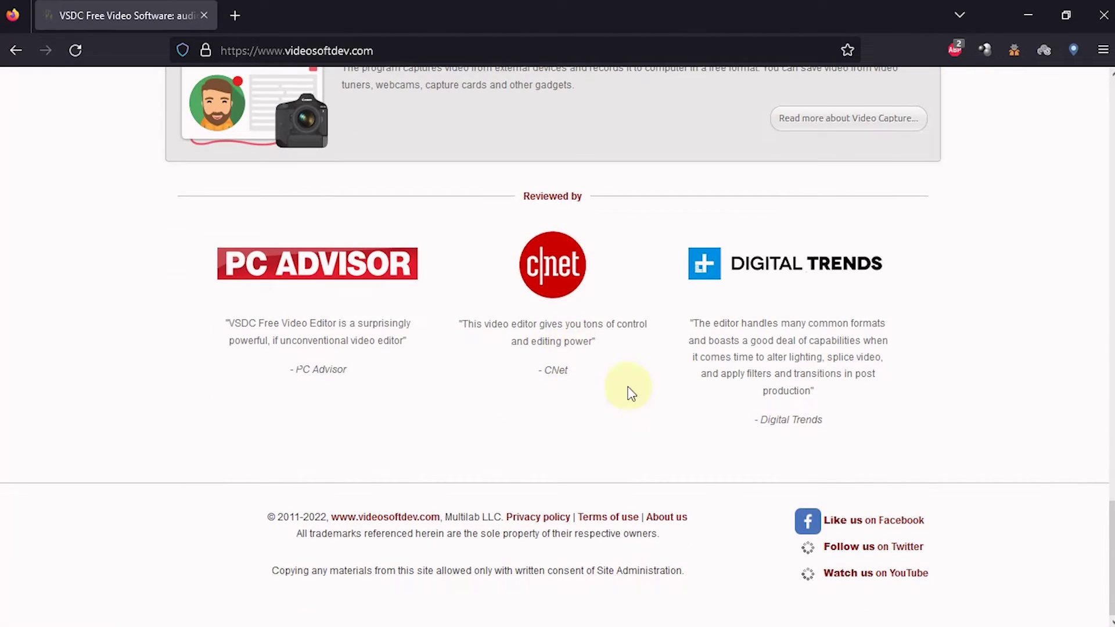
click(1112, 331)
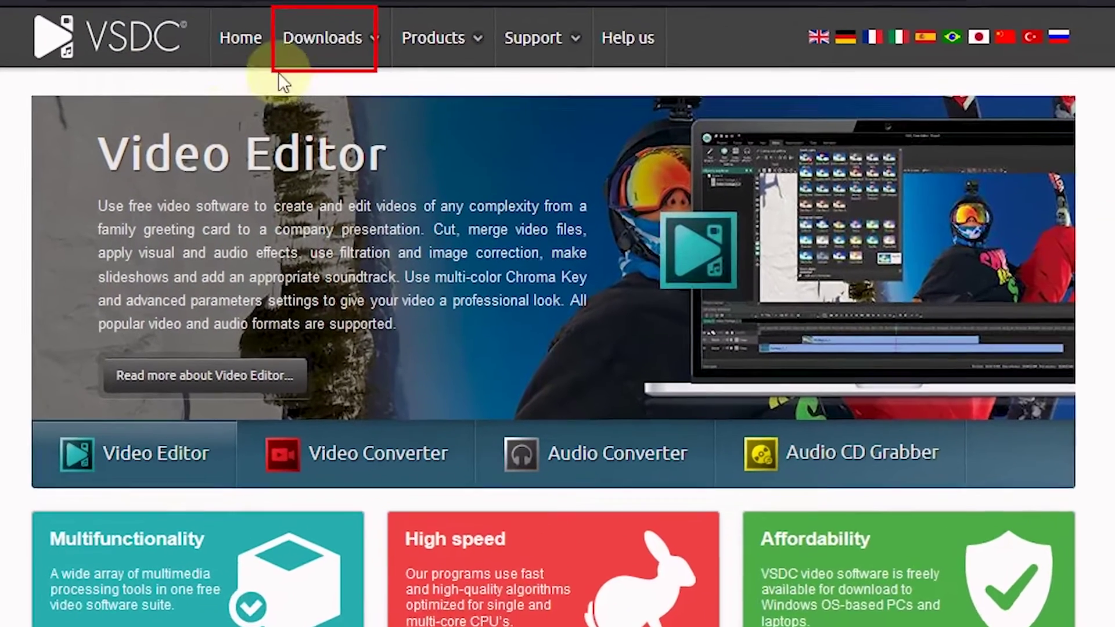
mouse_move(404, 85)
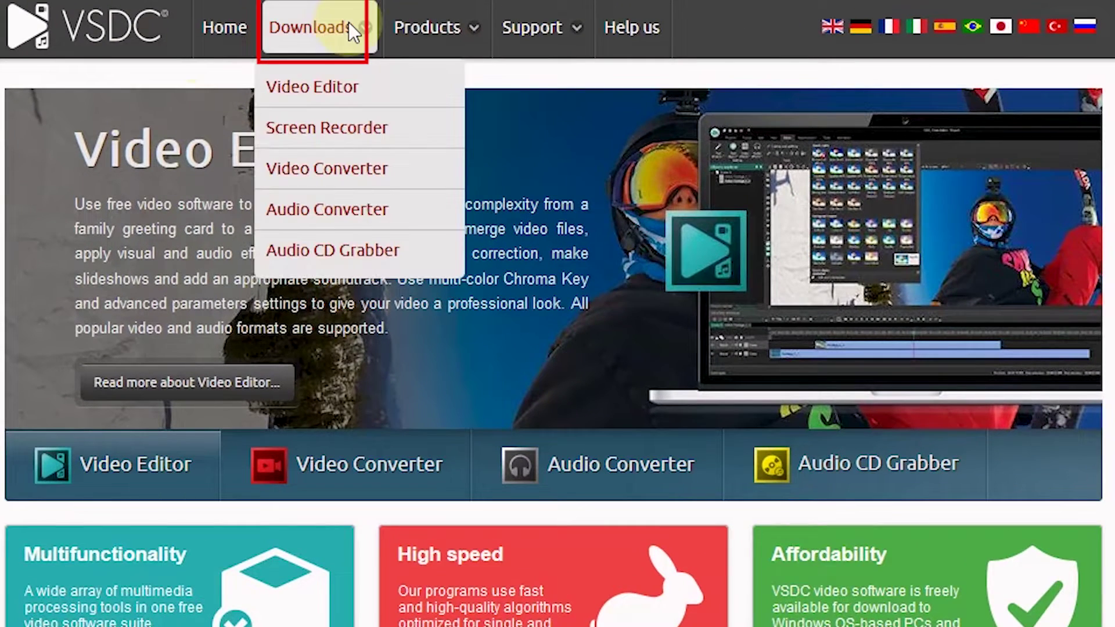
click(348, 101)
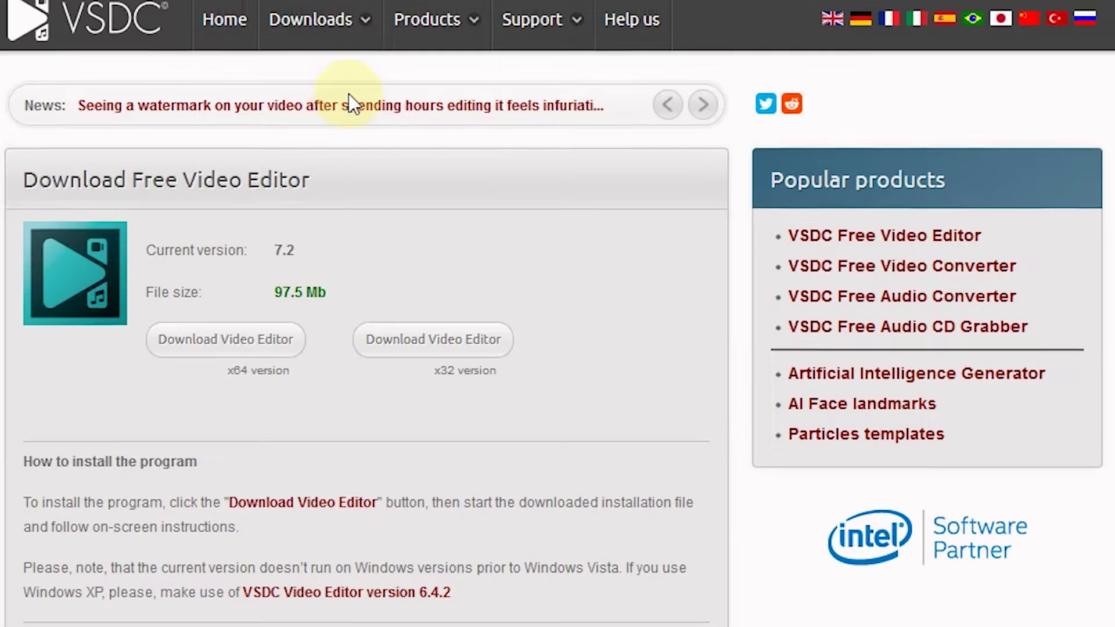
Check the current version and file size listed for the free Video Editor download
scroll(348, 93, down, 1)
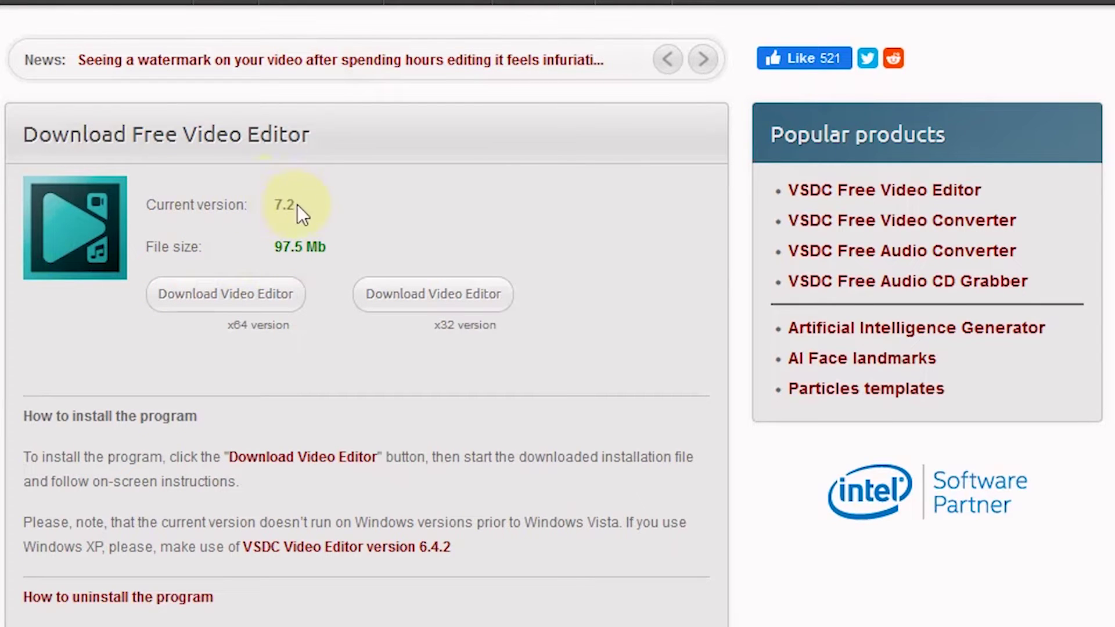
drag(335, 247, 286, 239)
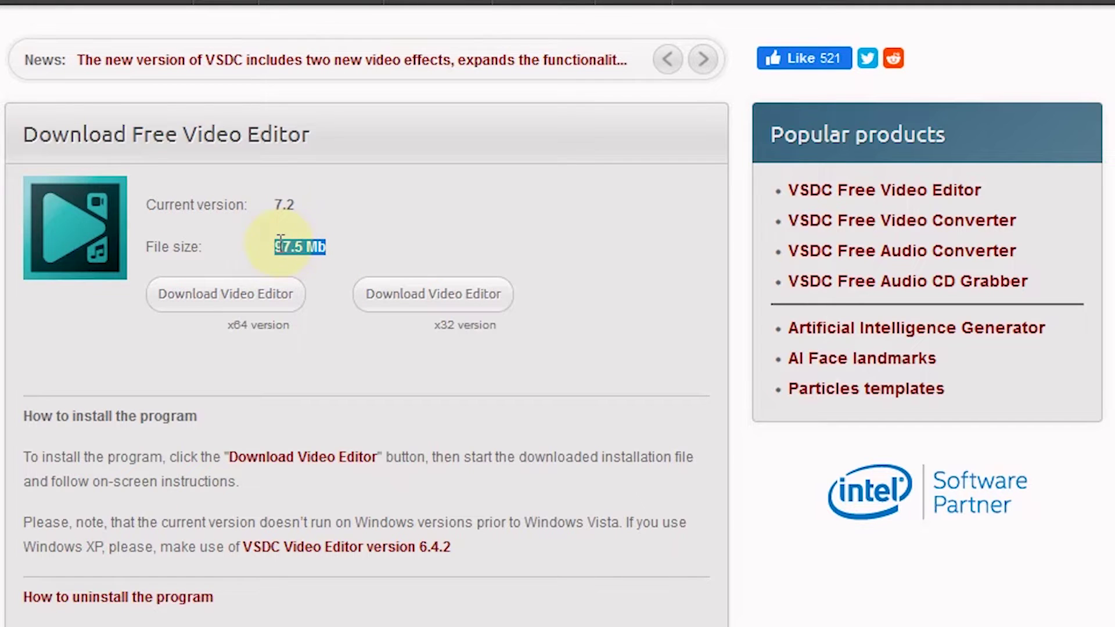
click(402, 240)
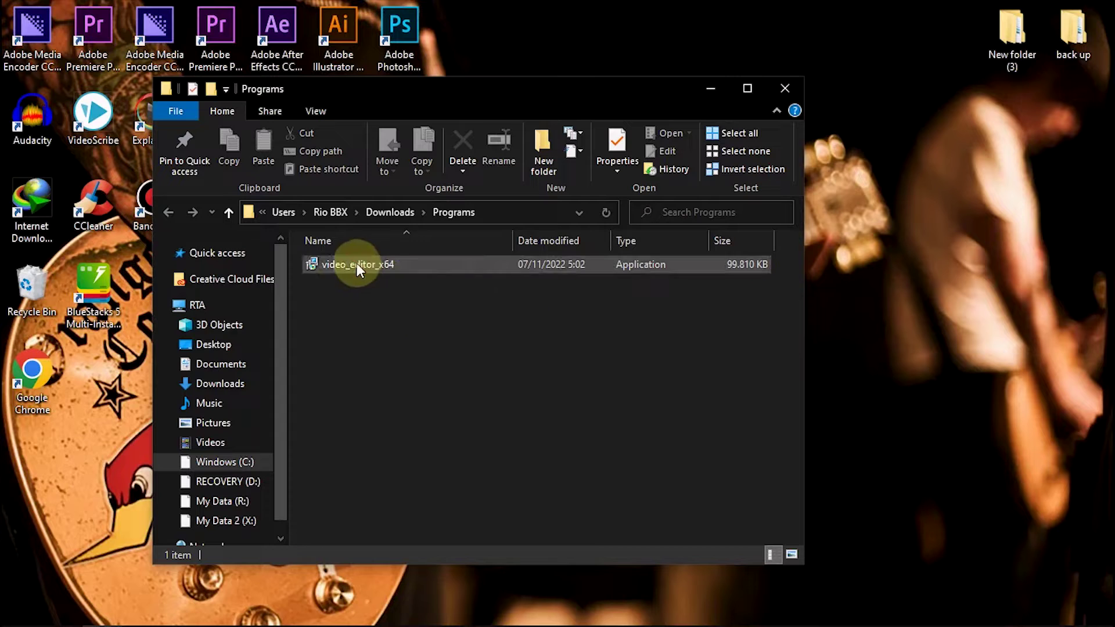
Launch the downloaded video_editor_x64 installer and use English as the setup language
click(358, 264)
double_click(358, 264)
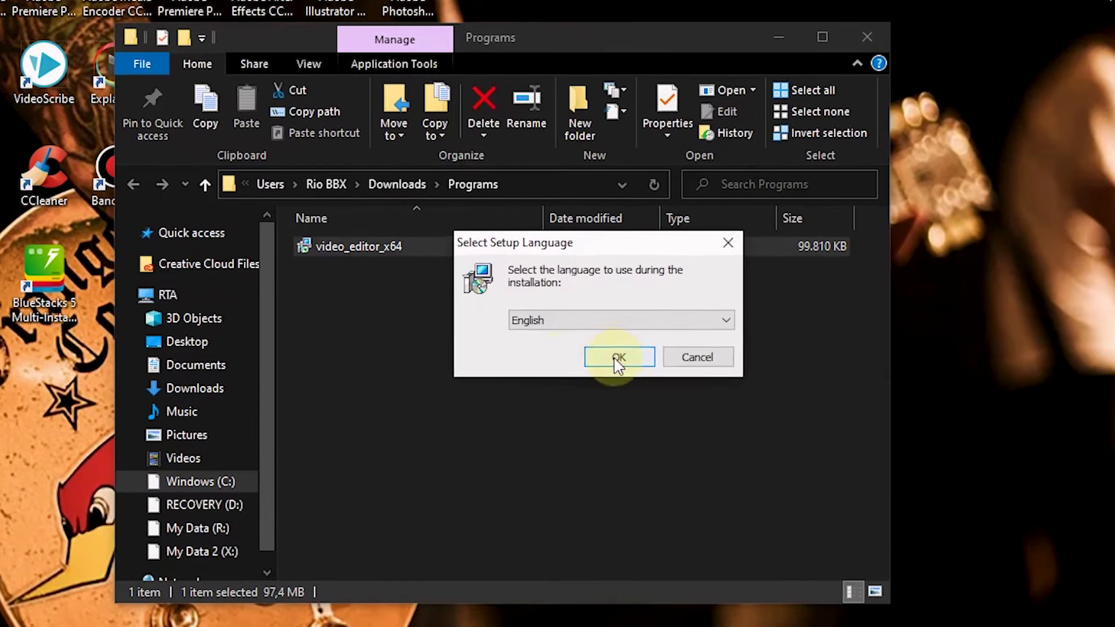
click(589, 354)
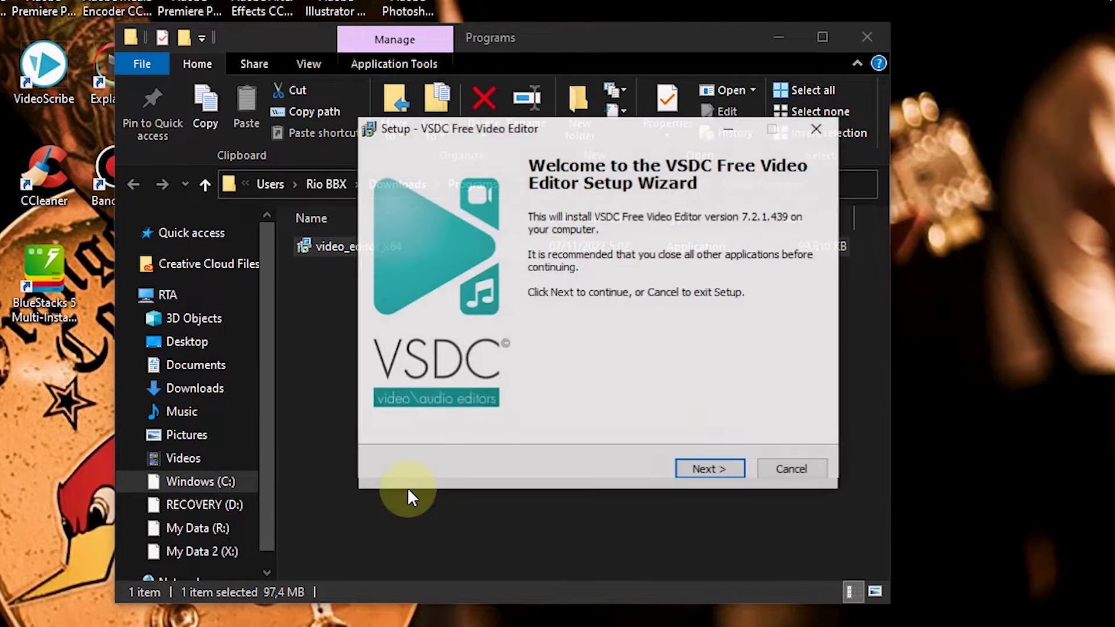
Install VSDC Free Video Editor in C:\Program Files\FlashIntegro with the FlashIntegro Start Menu folder, a desktop icon and project file association
click(707, 468)
click(508, 410)
click(716, 468)
click(714, 469)
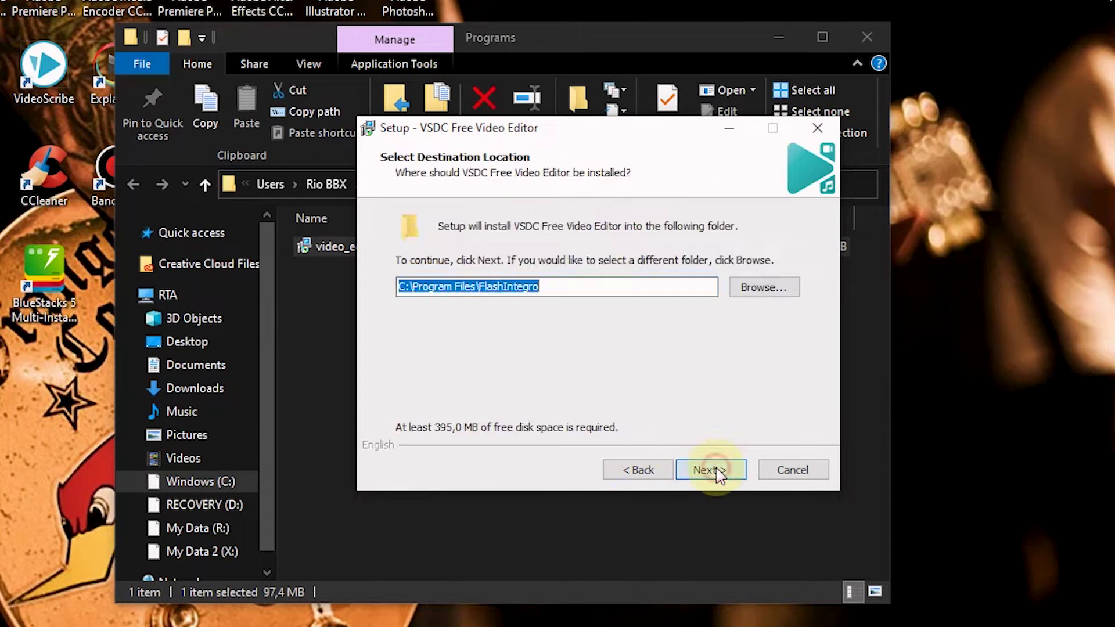
click(716, 469)
click(739, 474)
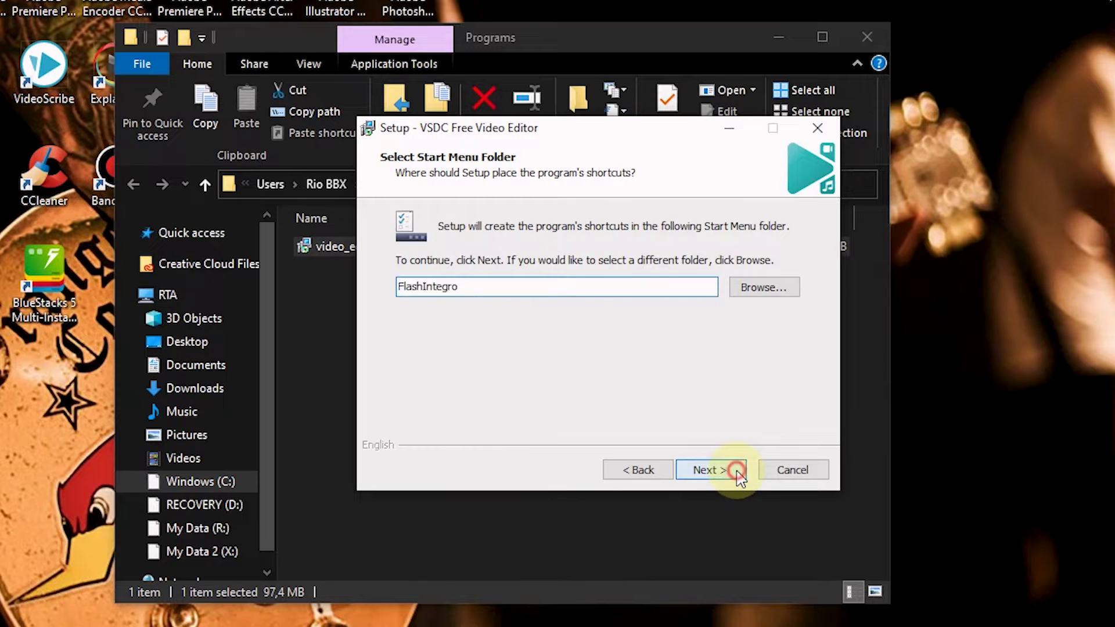
click(702, 473)
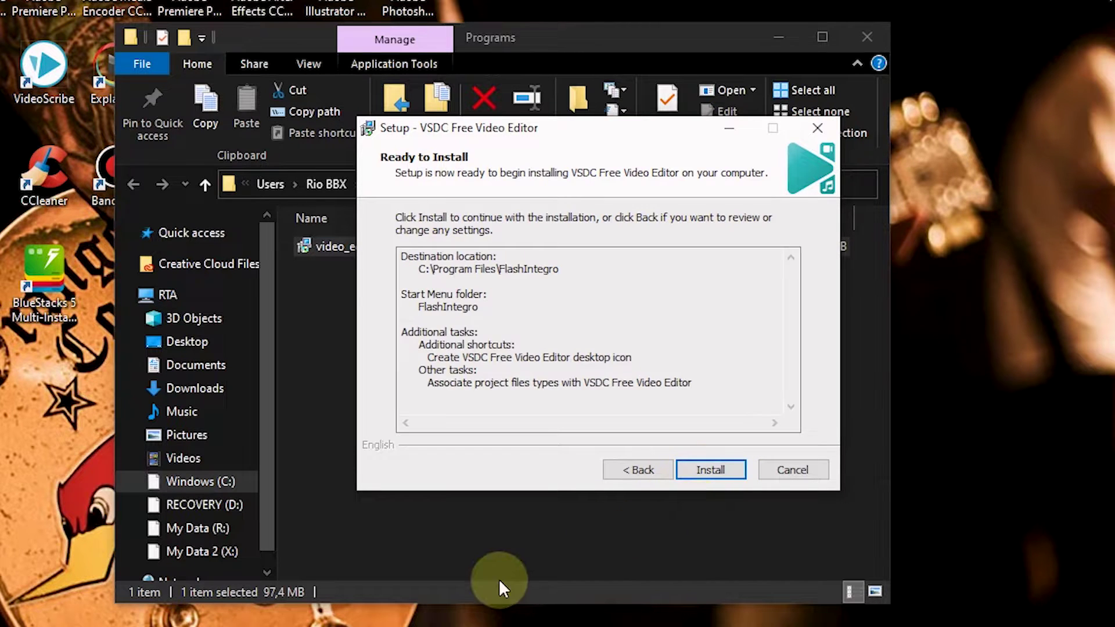
click(713, 474)
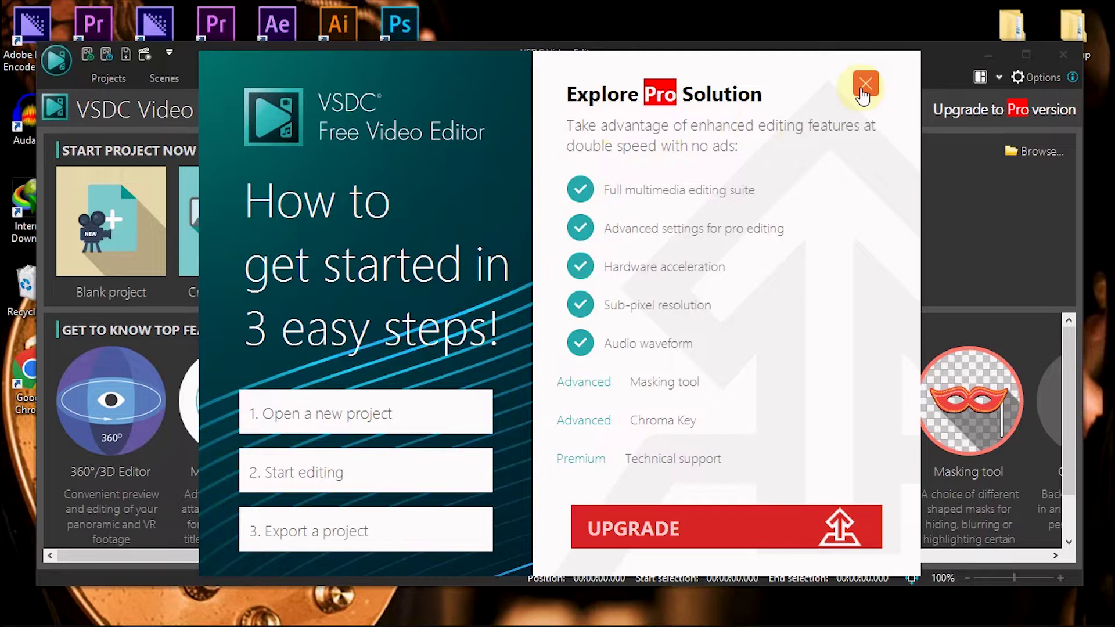
Dismiss the Pro upgrade offer and maximize the video editor window
click(865, 83)
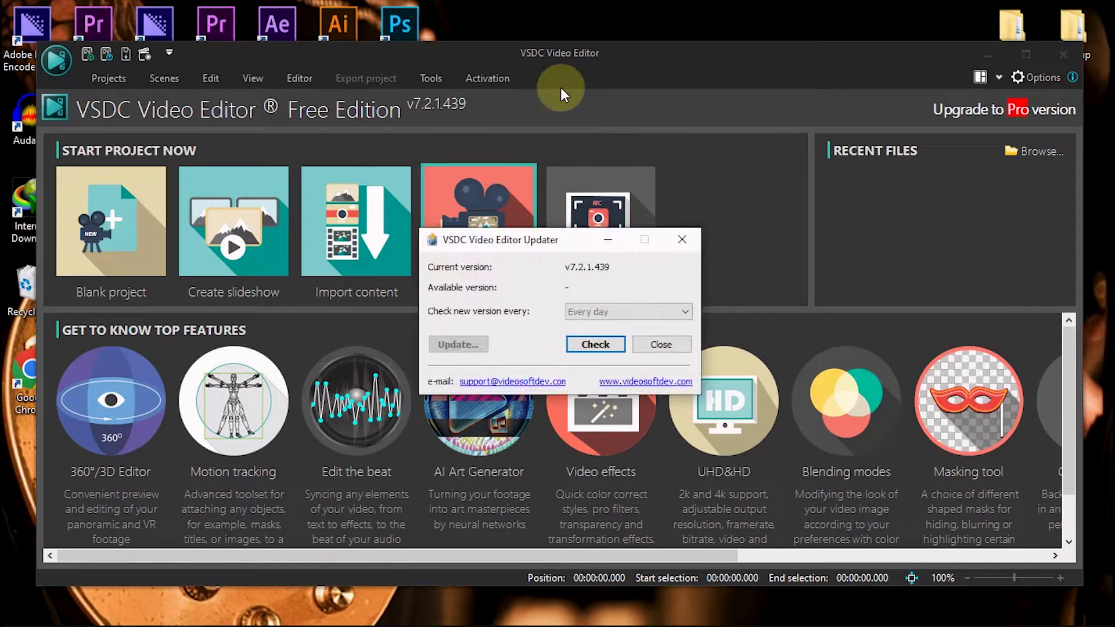
double_click(614, 53)
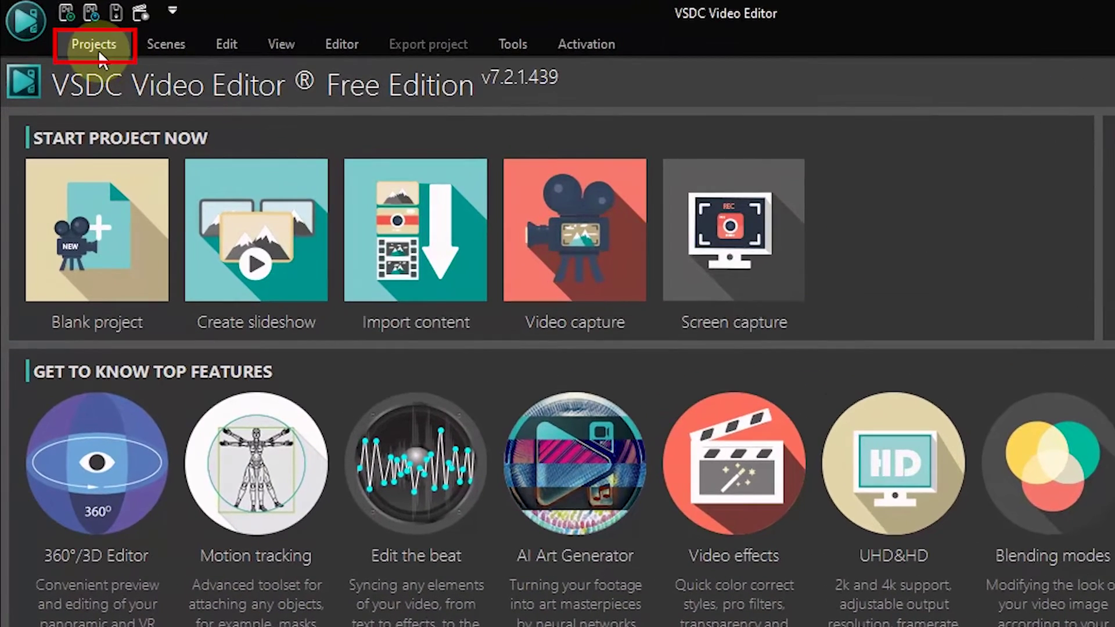
Start a new project and title it "How to use VSDC"
click(98, 51)
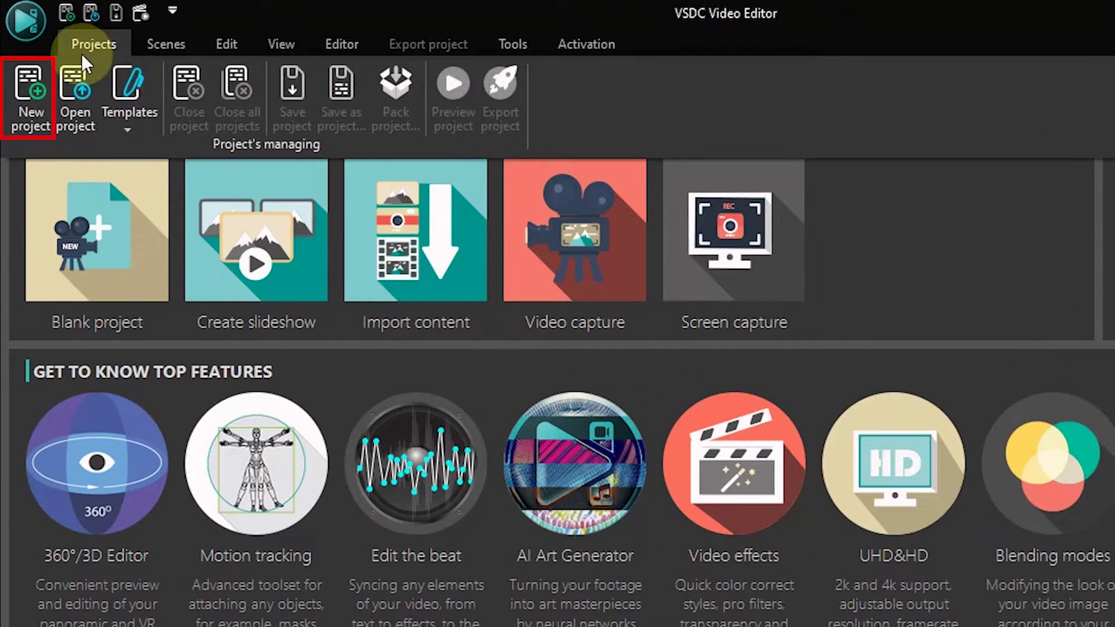
click(33, 91)
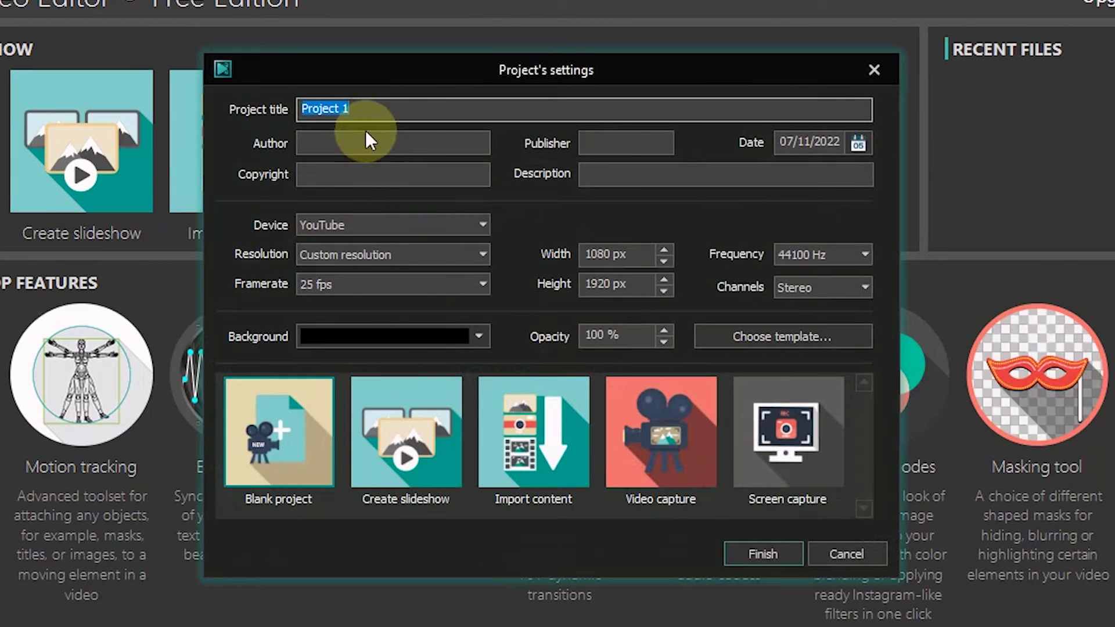
text(How to use)
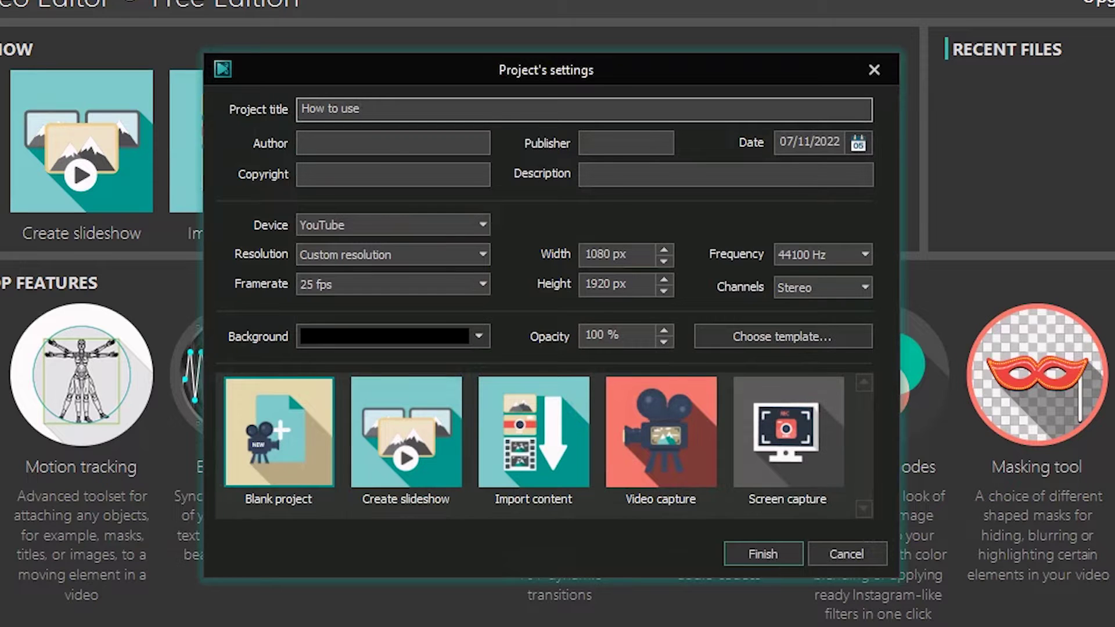
text( VSDC)
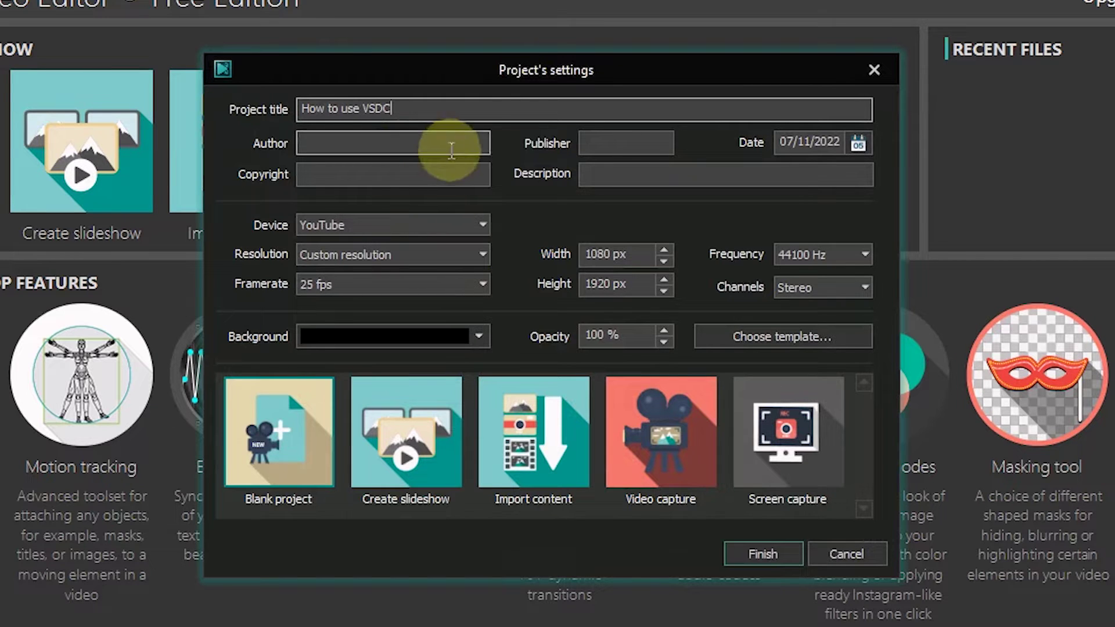
click(378, 141)
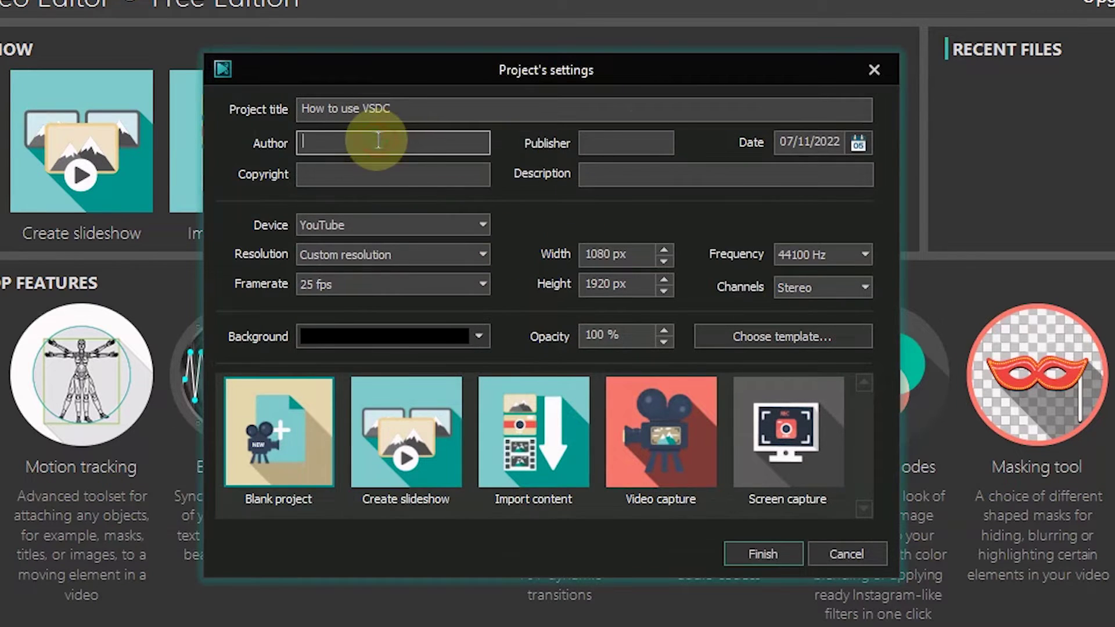
click(654, 140)
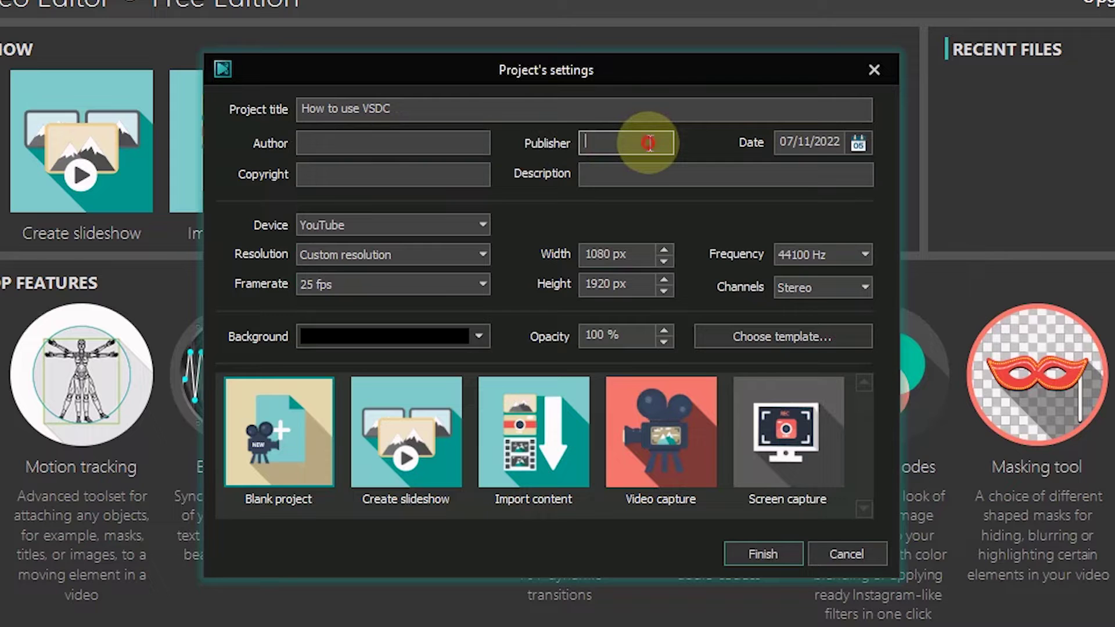
click(821, 141)
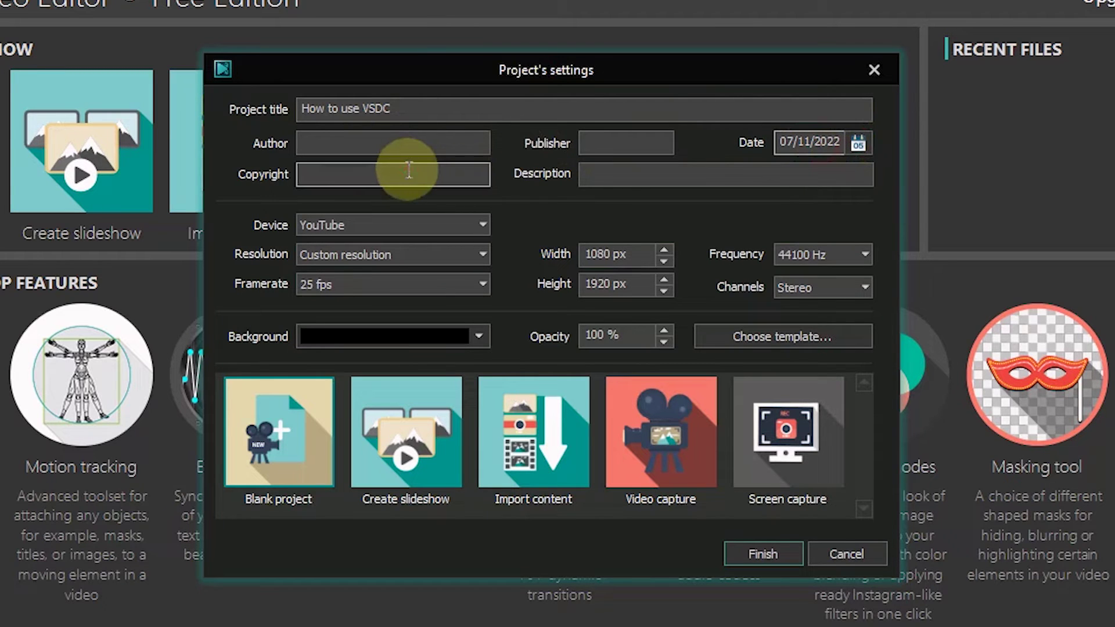
click(614, 173)
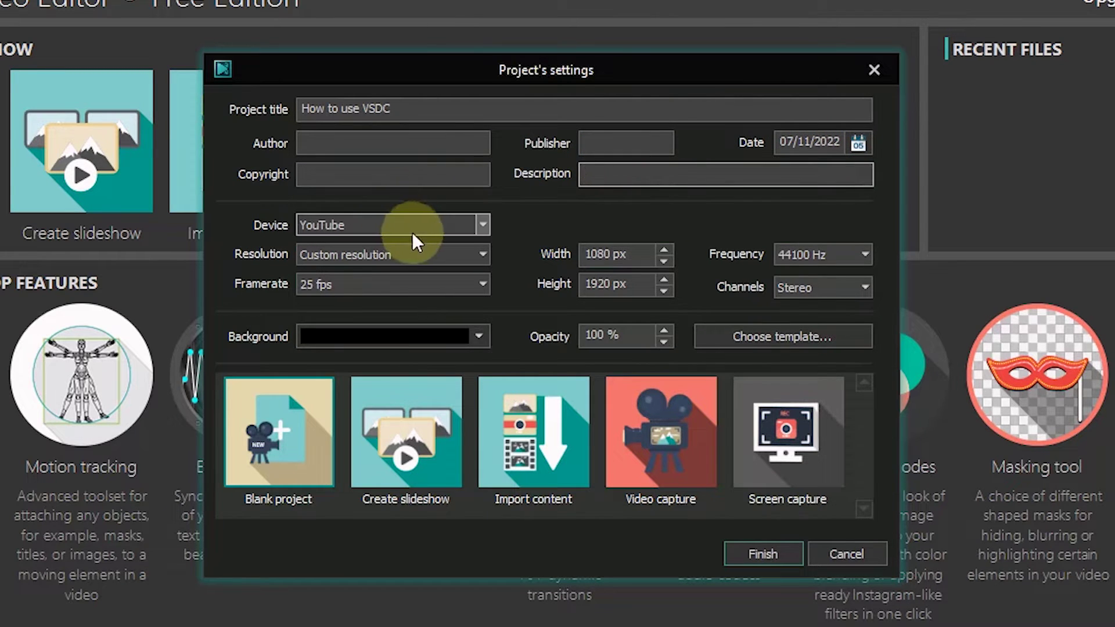
Create the blank project for YouTube at Full HD 1920x1080 pixels (16:9) and 25 fps
click(451, 225)
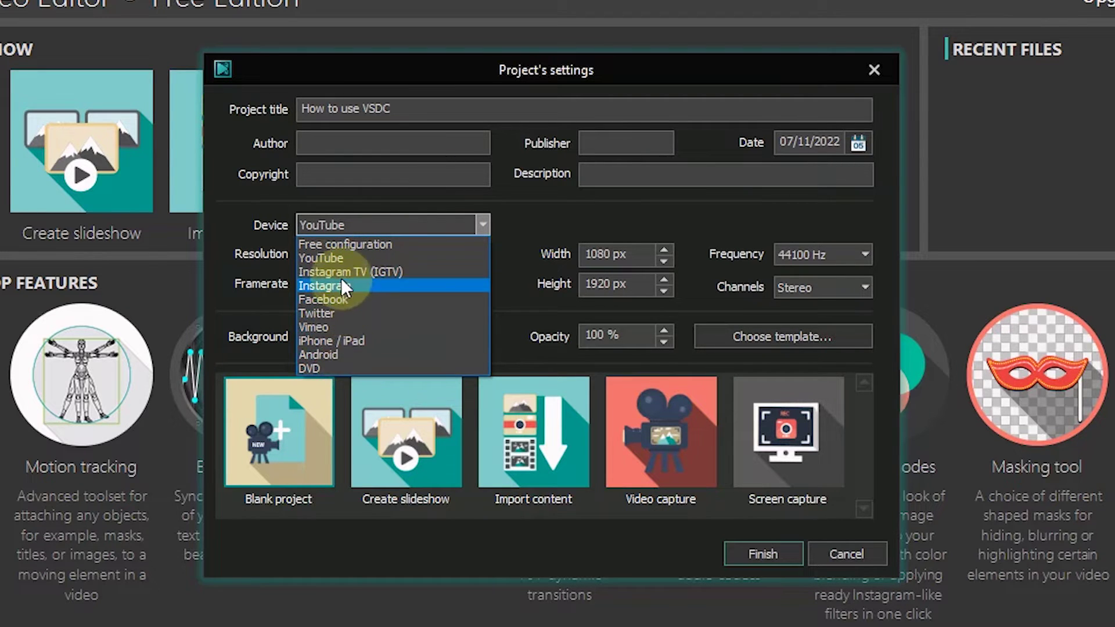
click(339, 258)
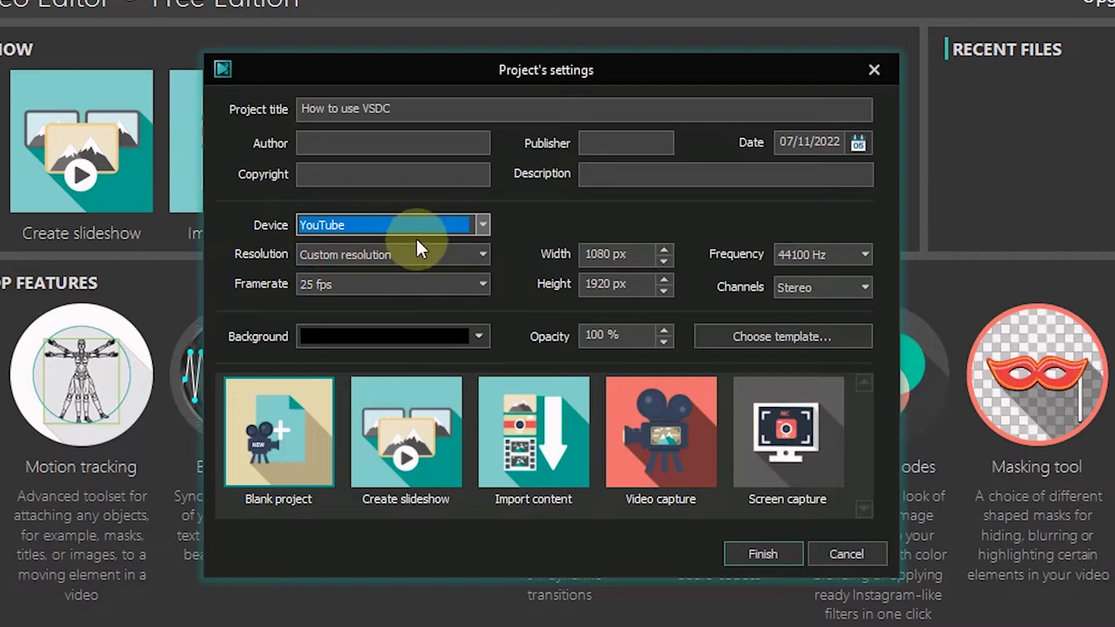
click(482, 253)
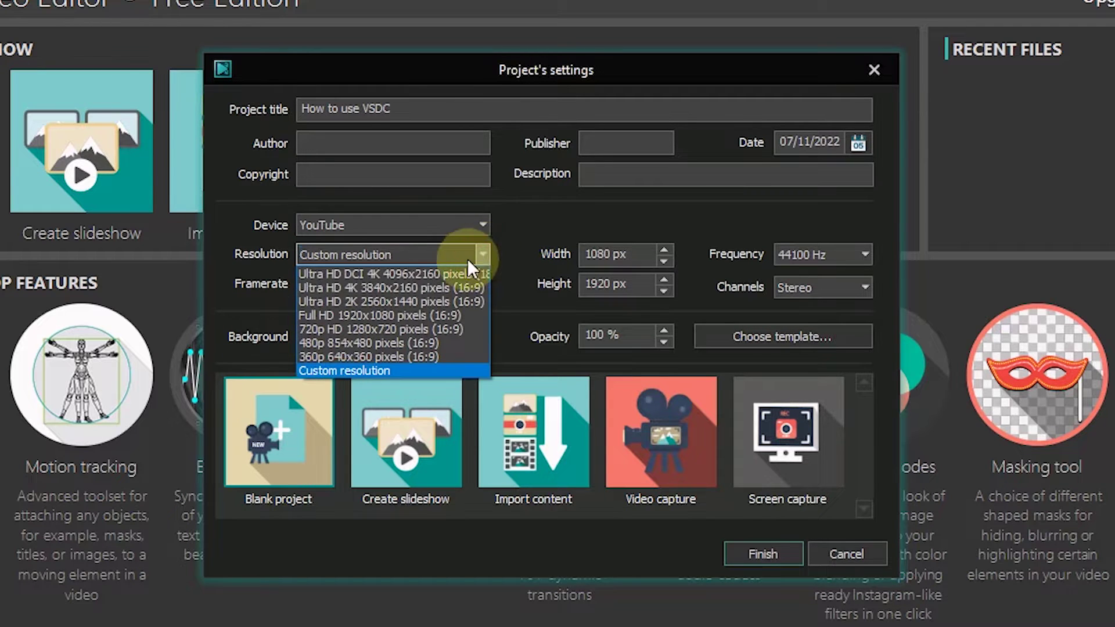
click(416, 315)
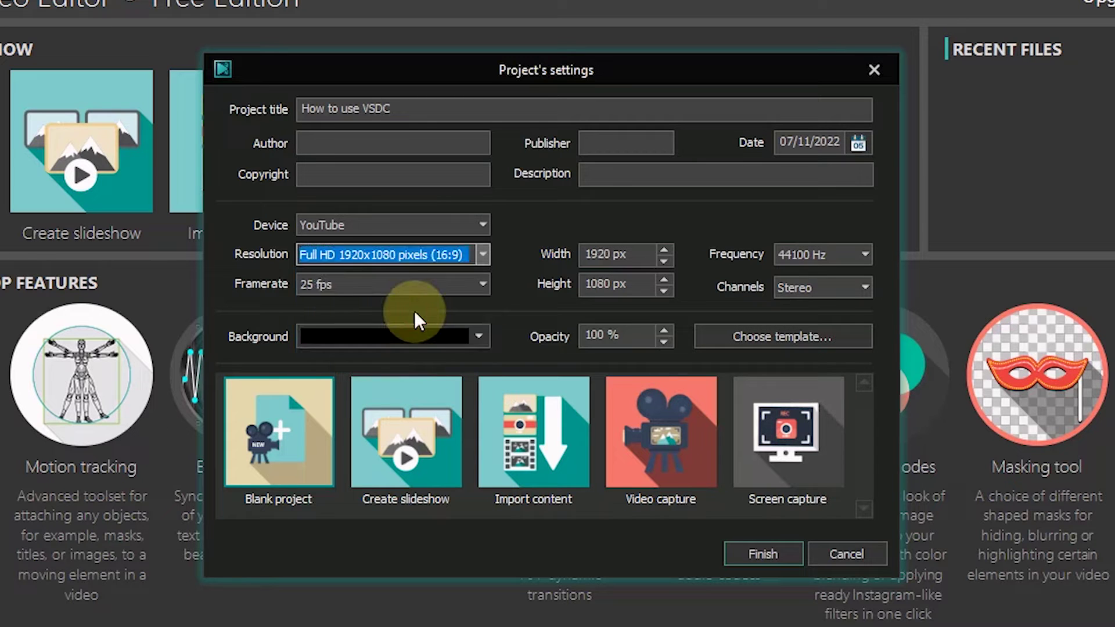
click(480, 283)
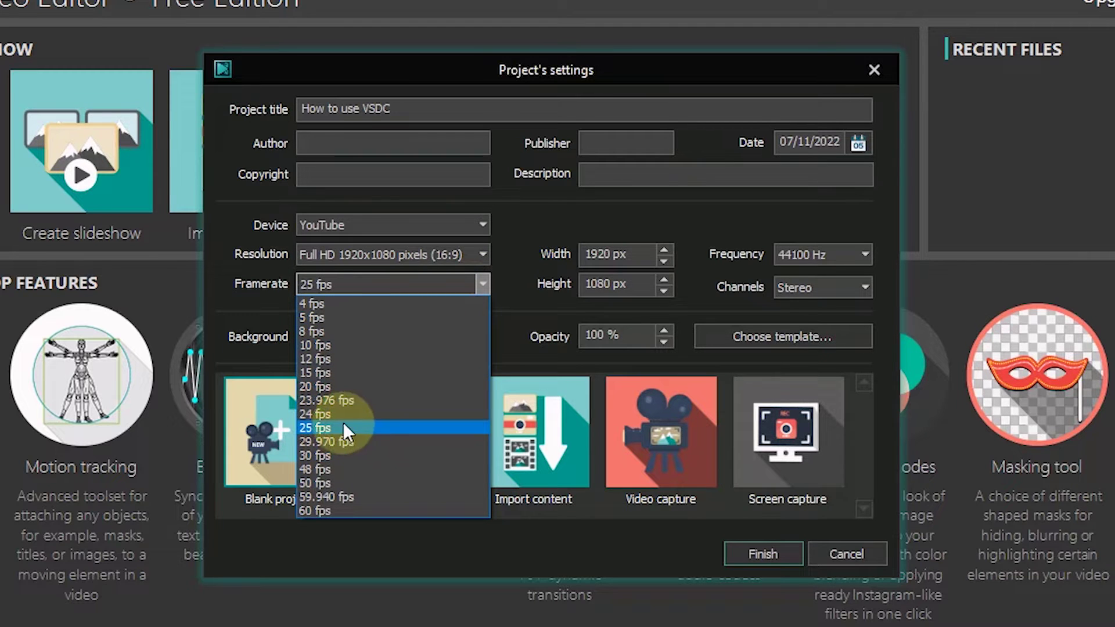
click(323, 426)
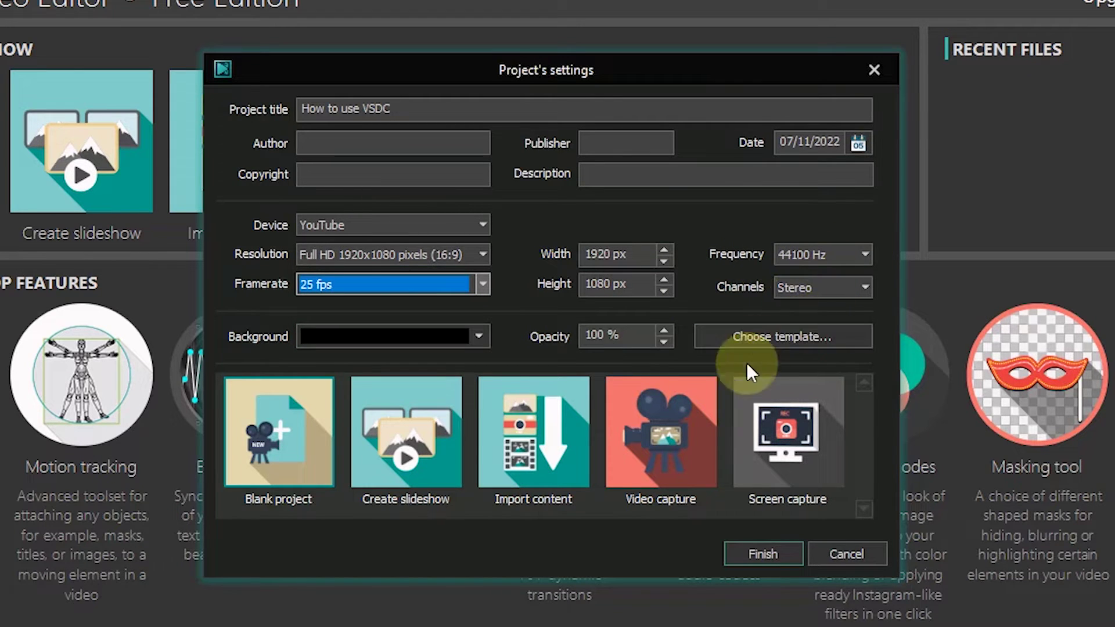
click(761, 552)
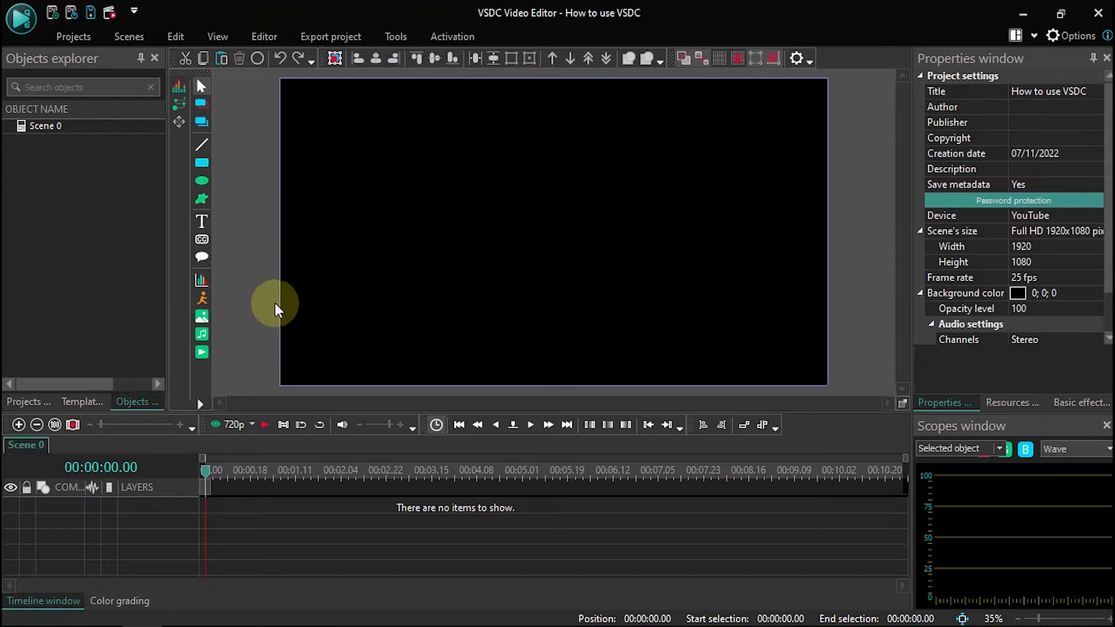
click(75, 36)
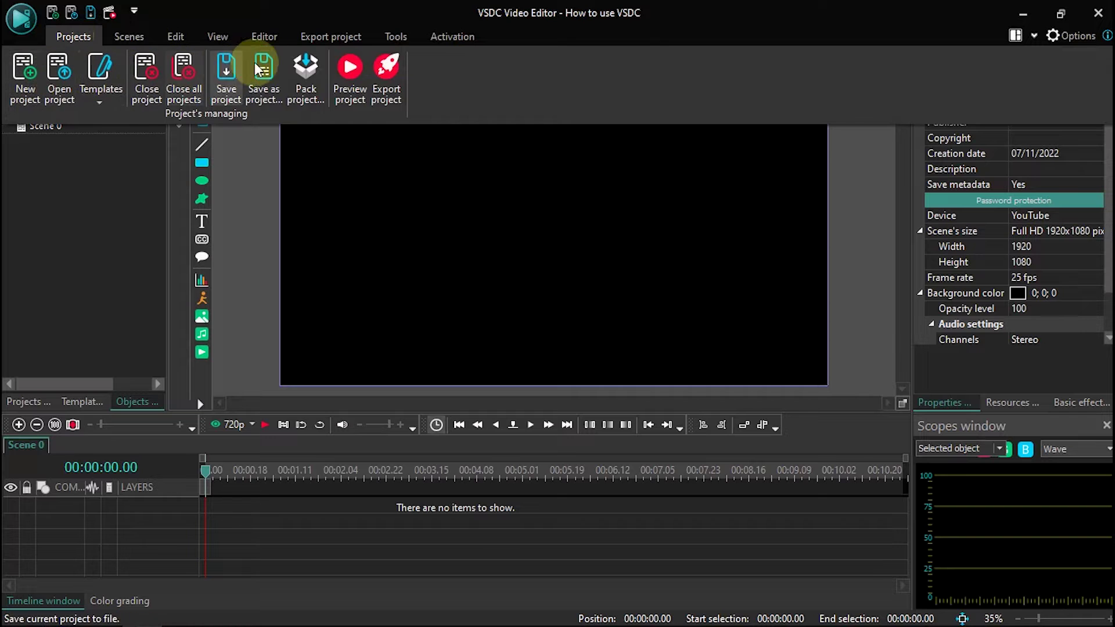
click(128, 37)
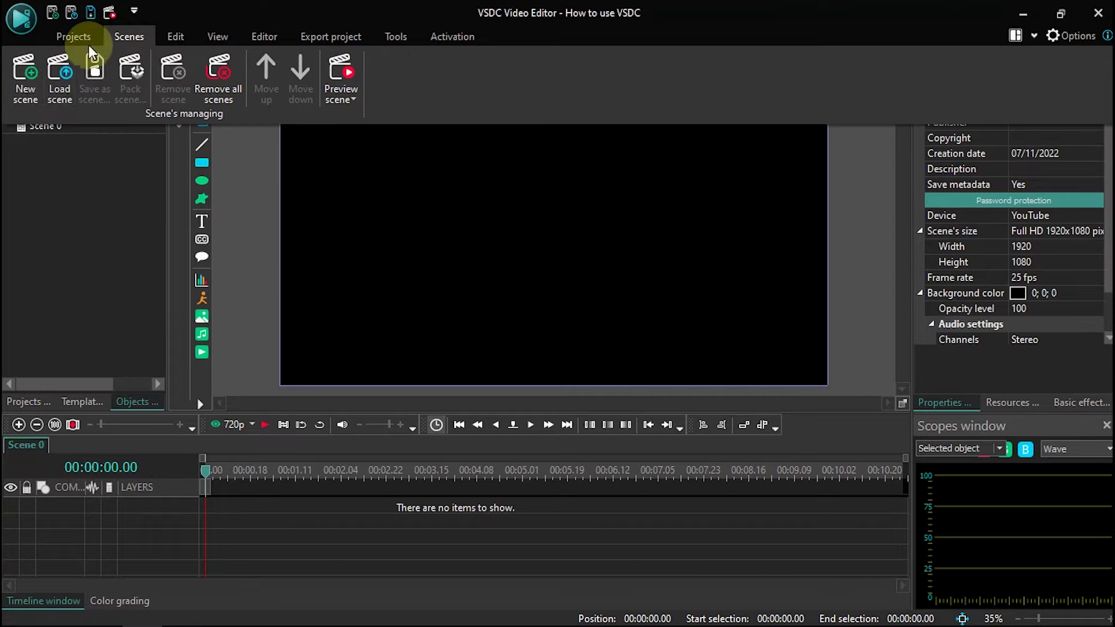
click(174, 36)
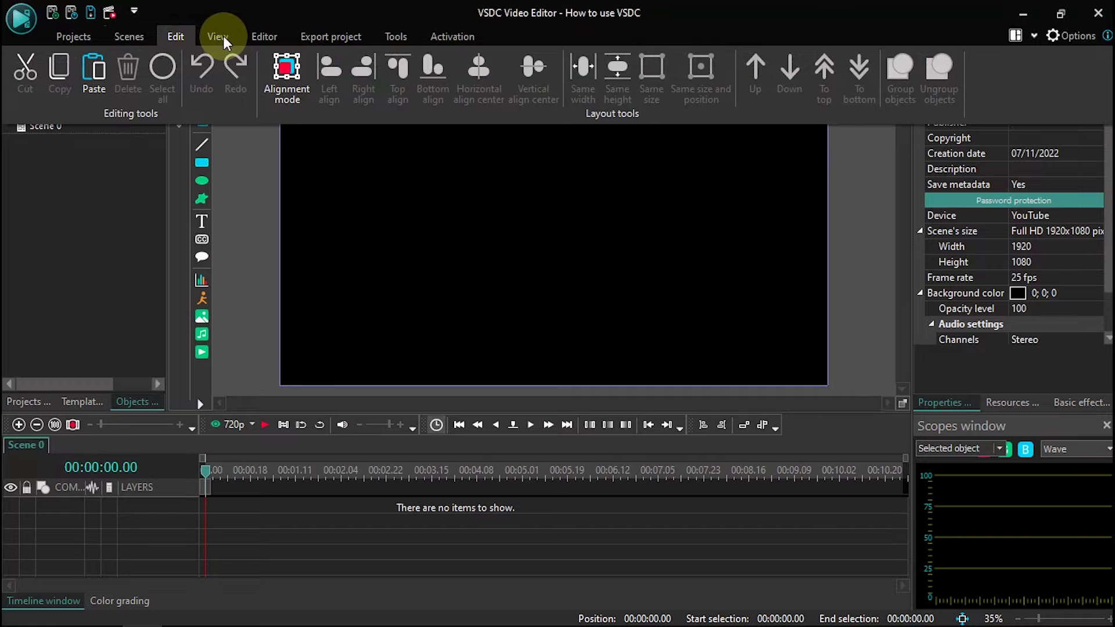
click(222, 40)
click(262, 42)
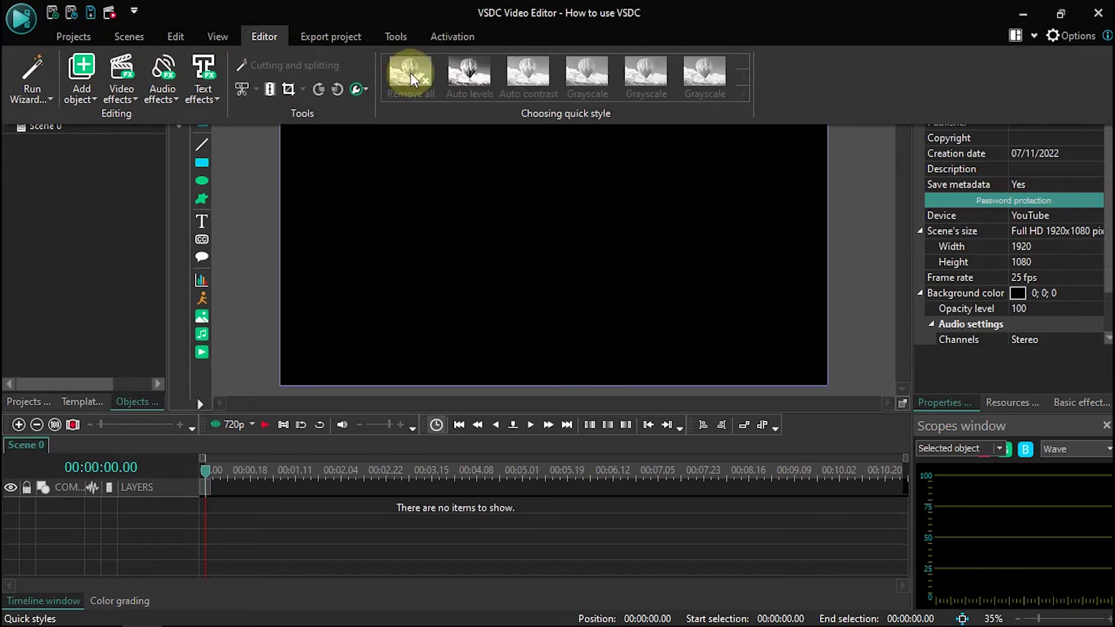
click(322, 36)
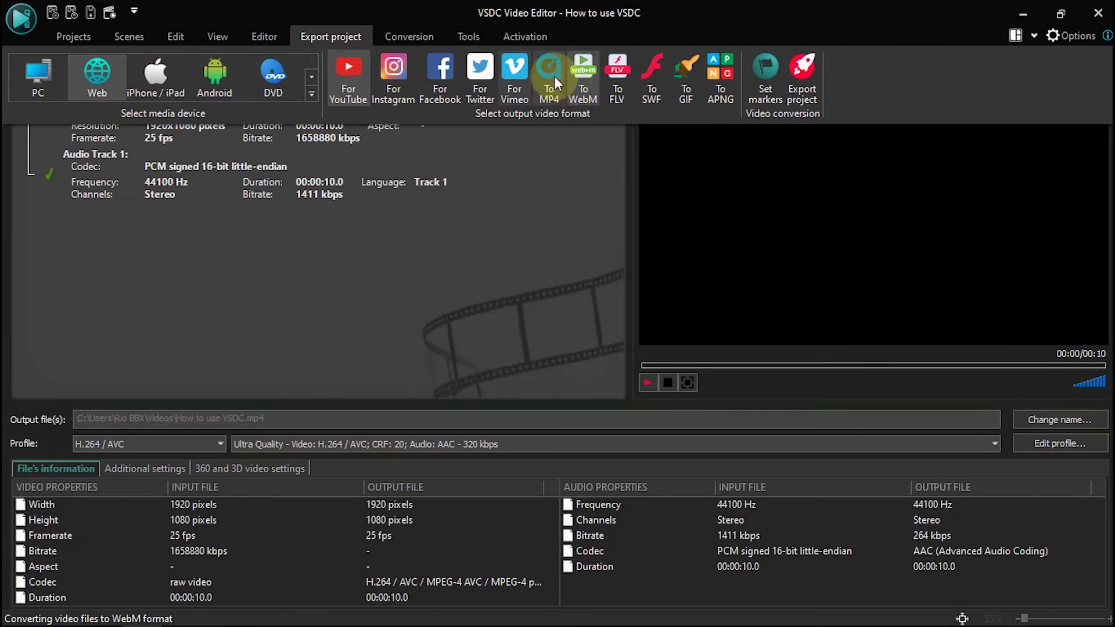
Look through the Conversion, Tools and Activation commands and the list of scene objects
click(411, 40)
click(472, 40)
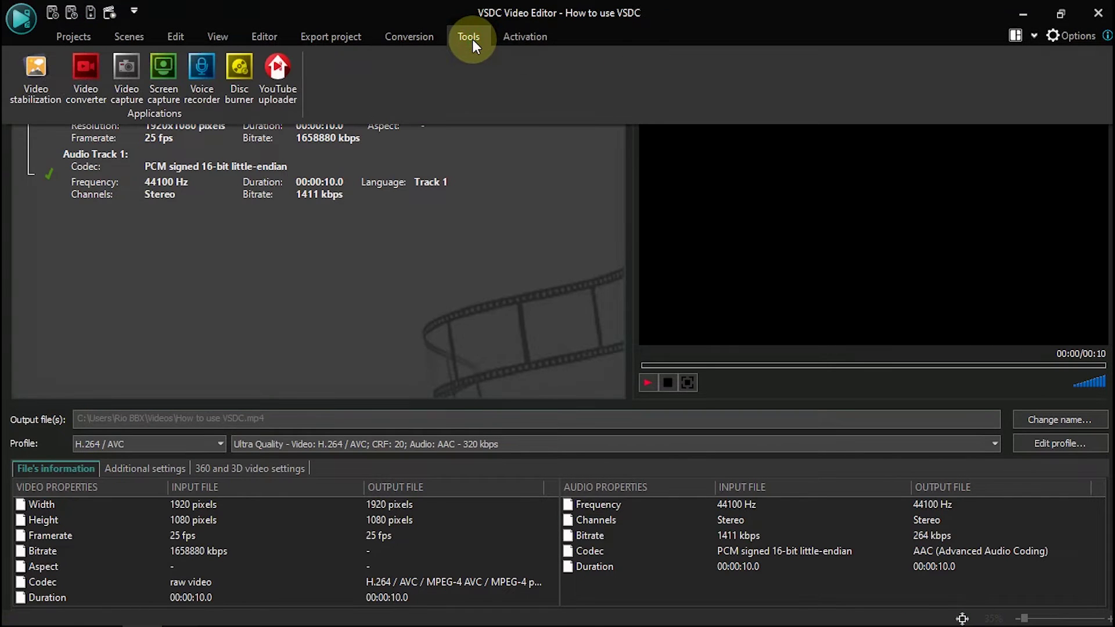
click(526, 37)
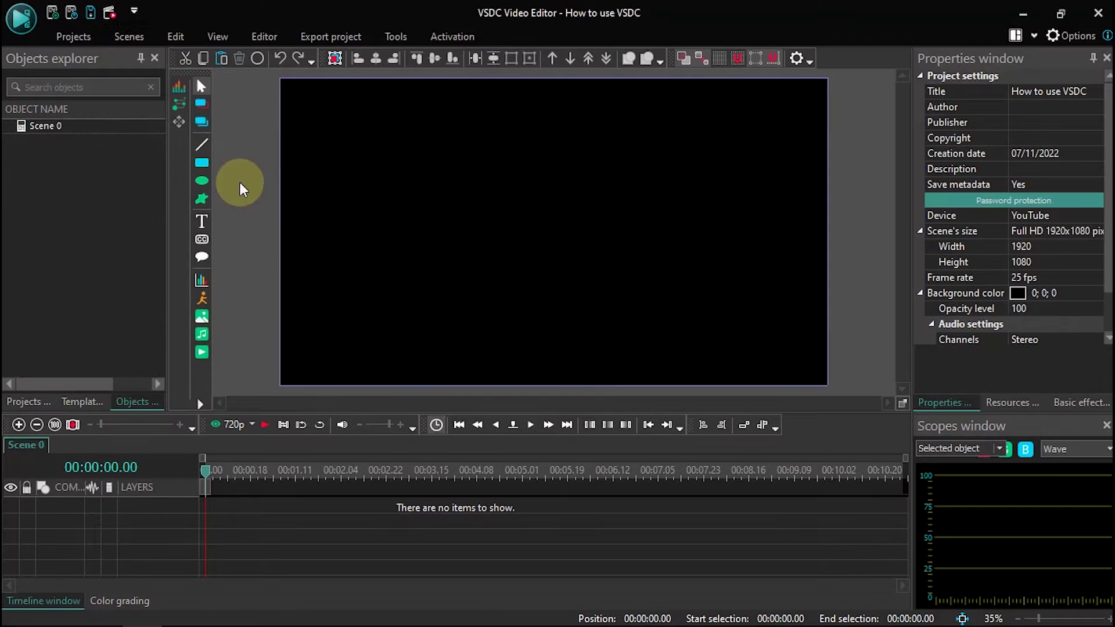
click(18, 114)
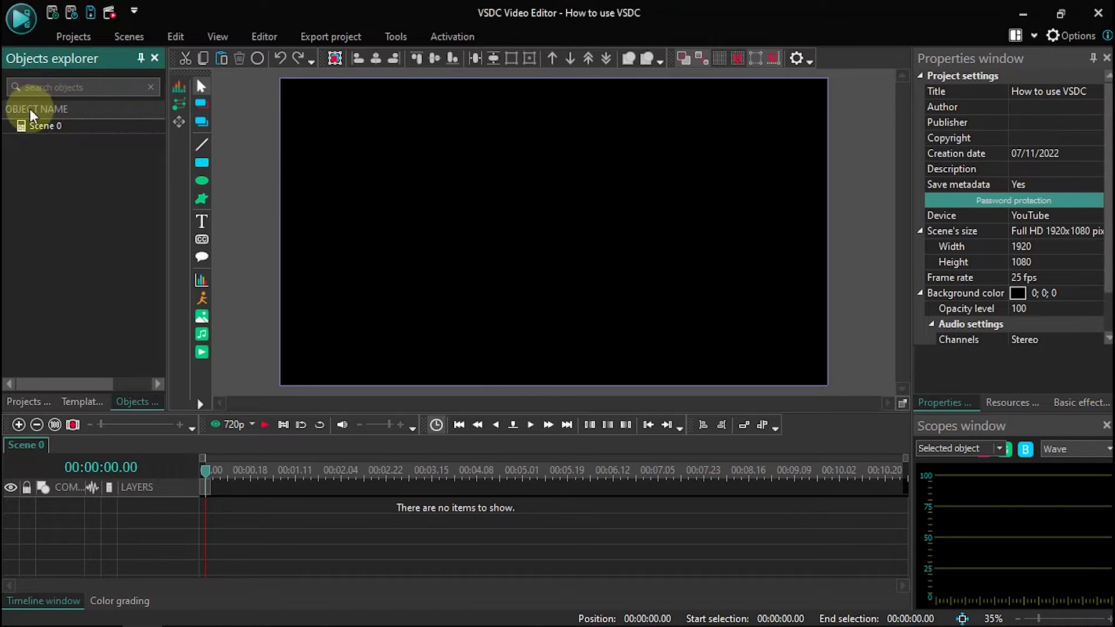
click(51, 168)
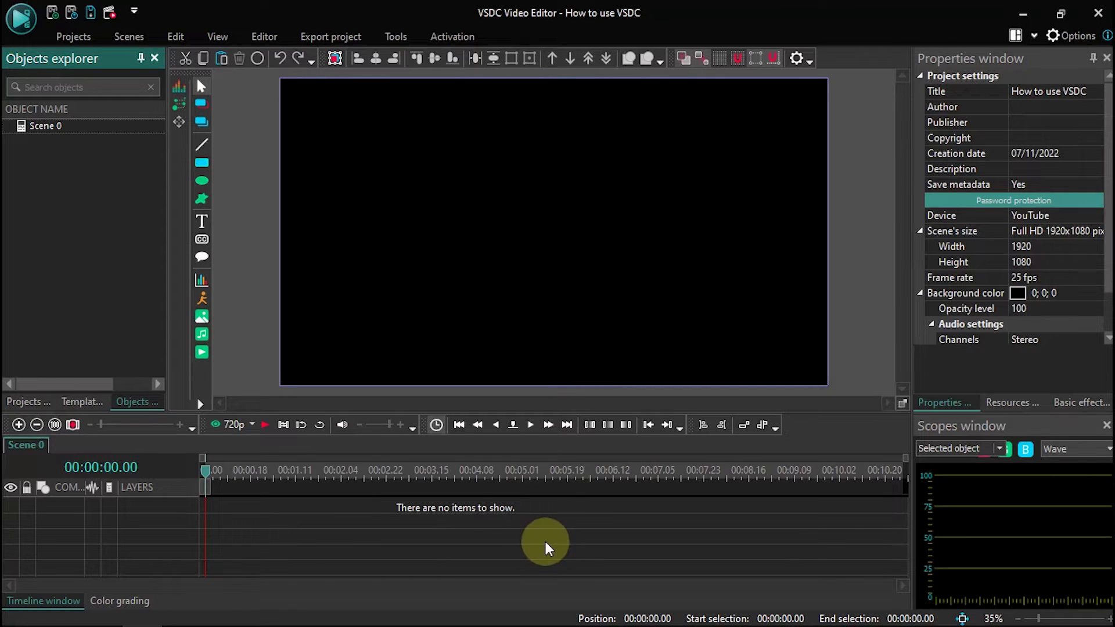
Add the video Old Car 1 to the scene on a new layer, starting from the cursor position
click(116, 252)
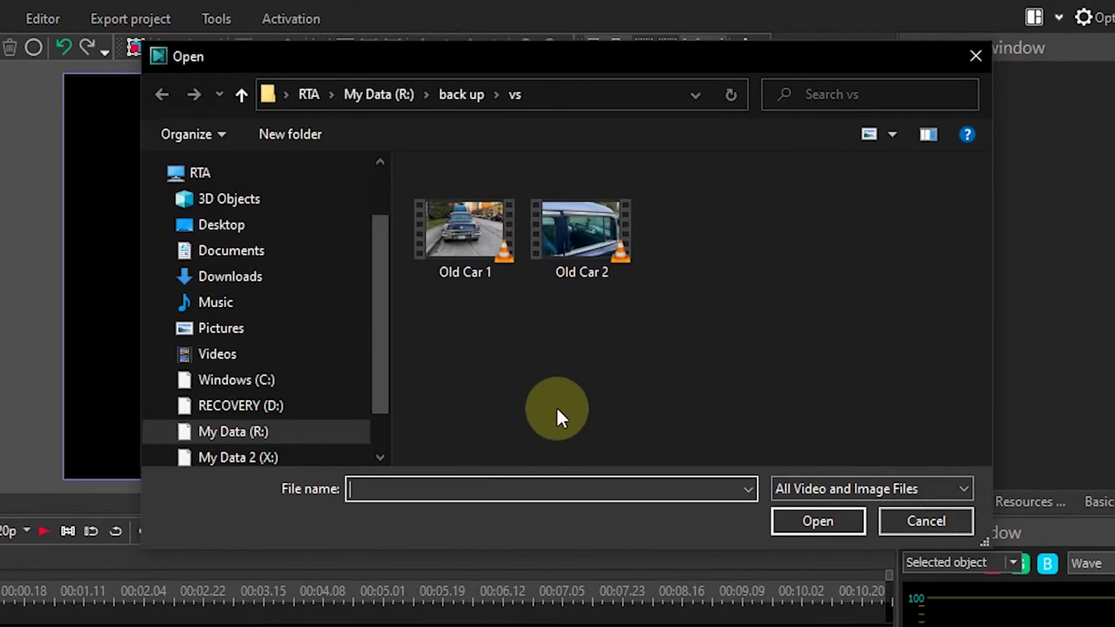
click(456, 251)
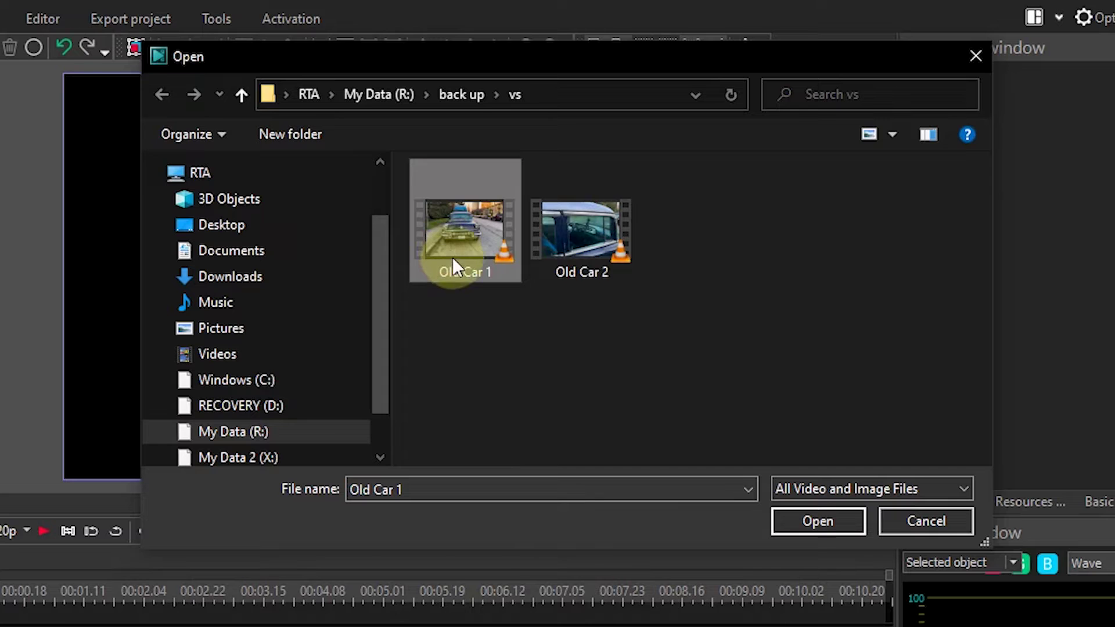
click(817, 521)
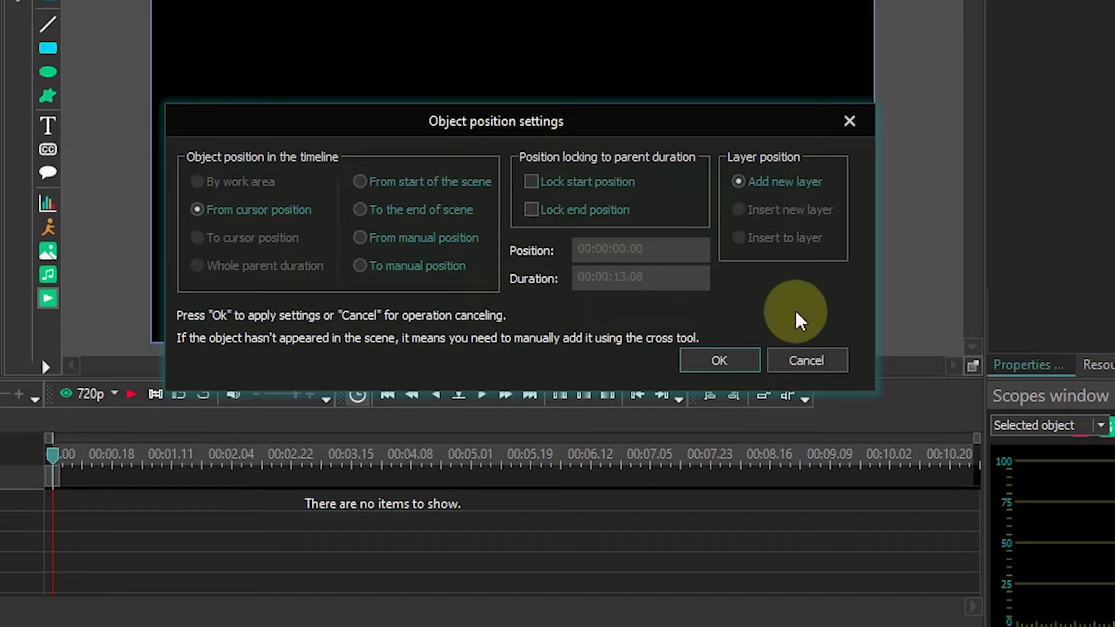
click(720, 360)
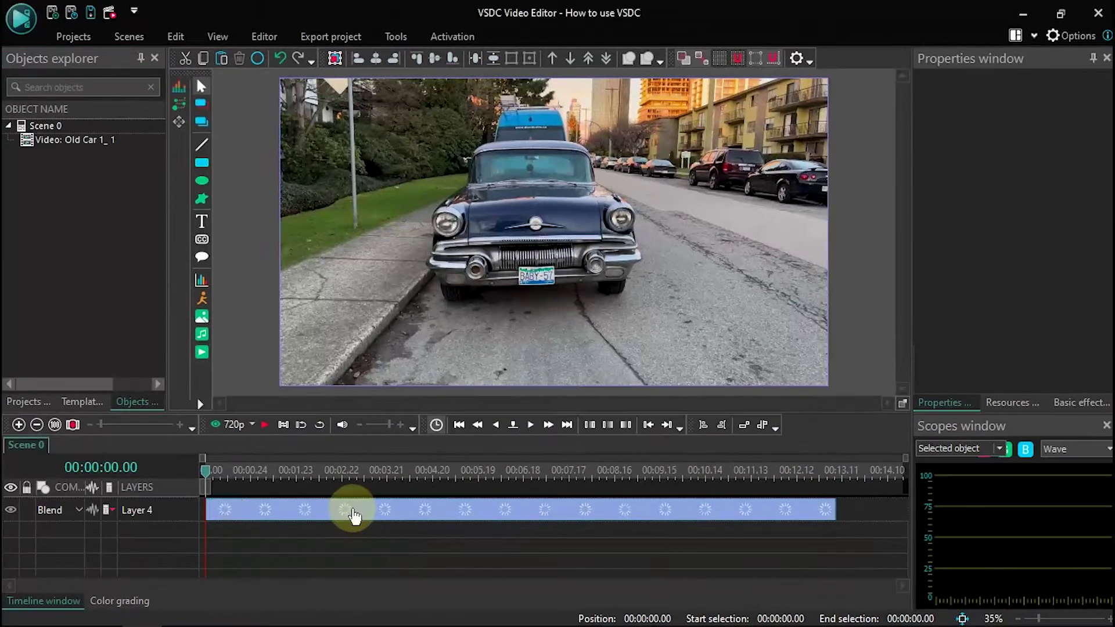
Select the Old Car 1 clip on the timeline and set the preview quality to 360p
click(351, 511)
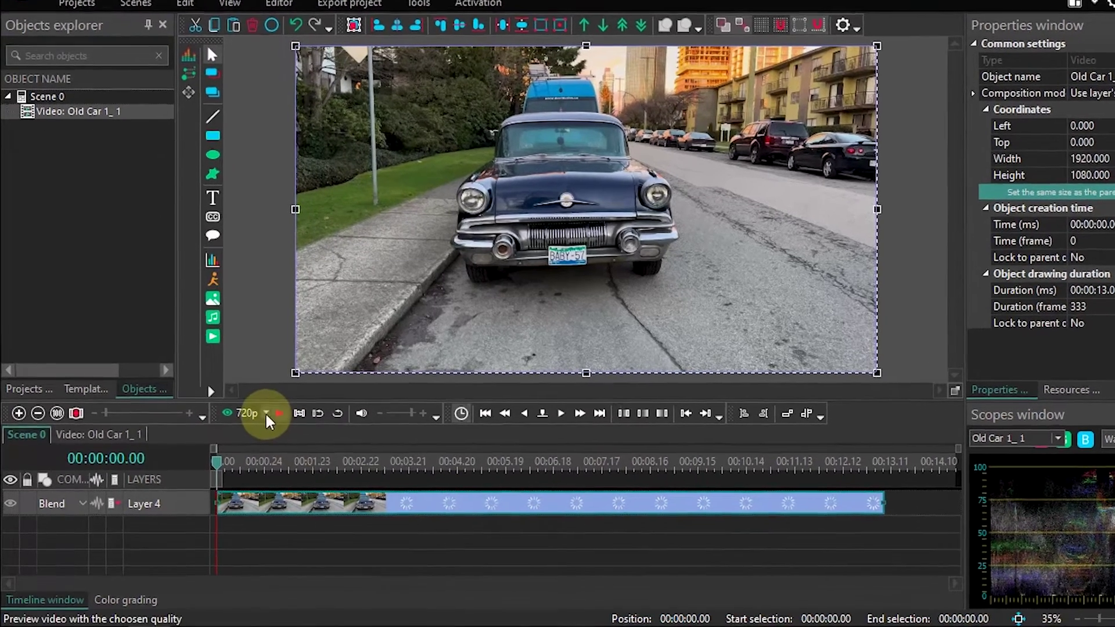
click(253, 424)
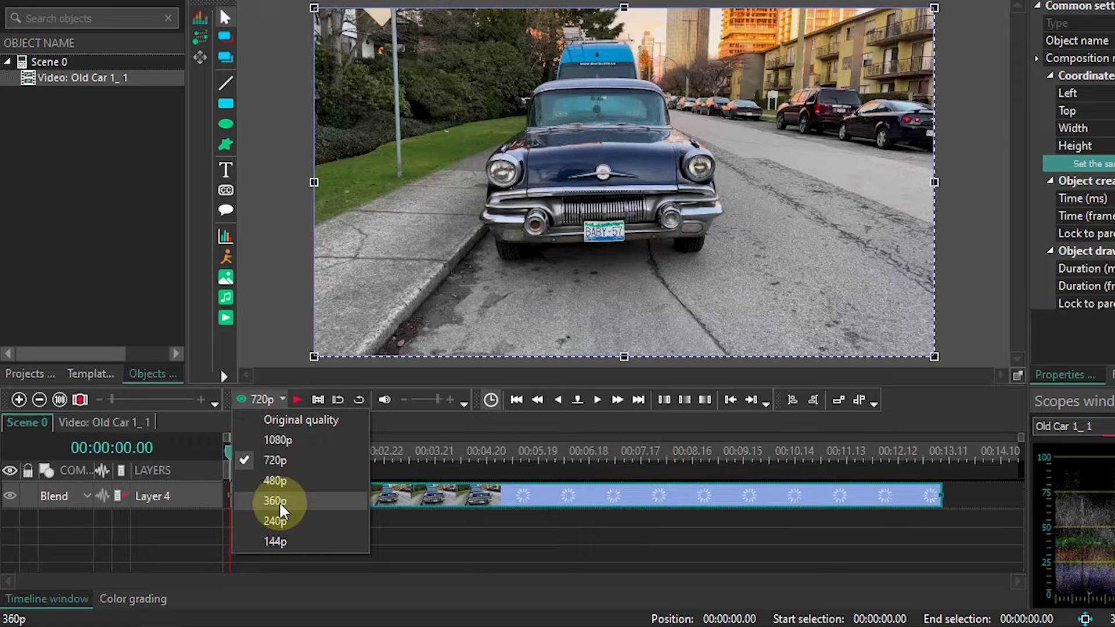
click(279, 503)
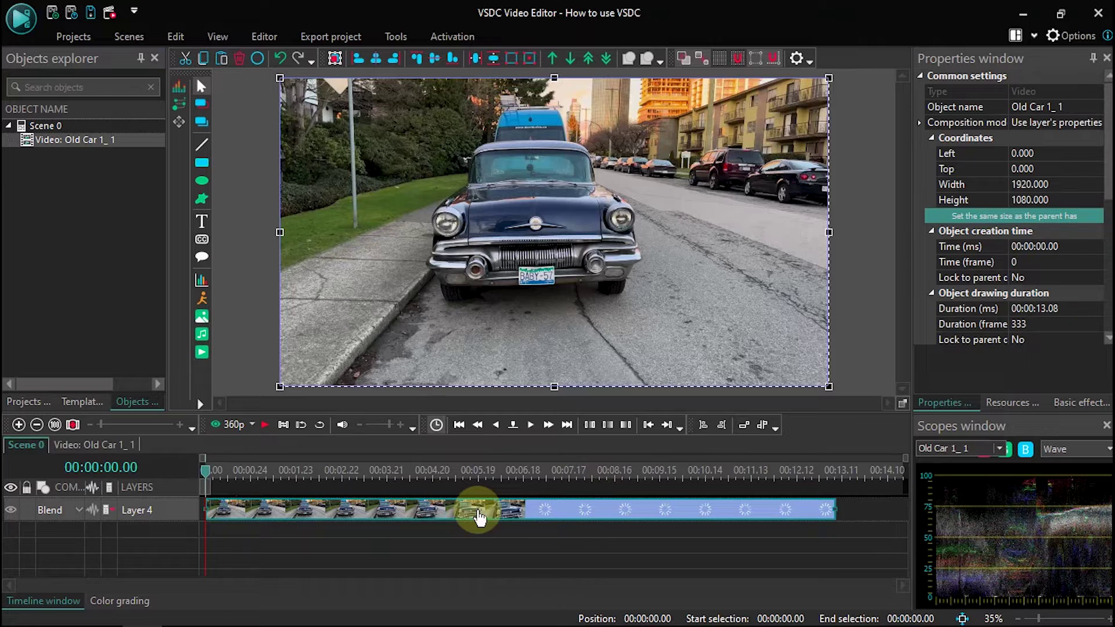
Examine the Old Car 1 clip's video properties, including its speed and the options for playing backwards
mouse_move(567, 526)
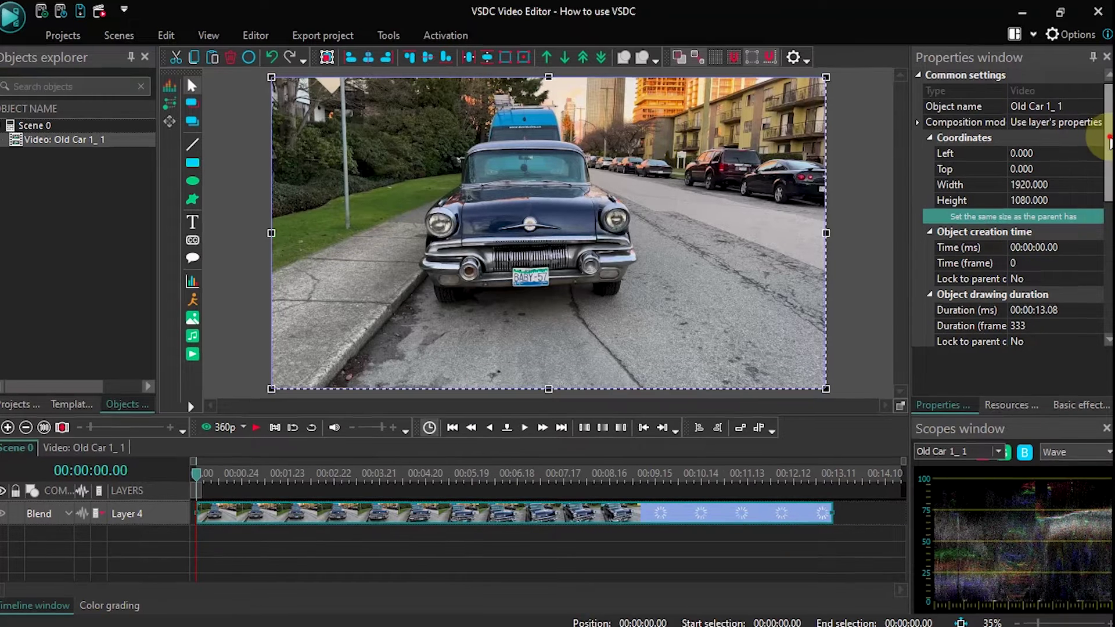
scroll(1110, 142, down, 3)
scroll(1107, 197, down, 4)
scroll(1106, 267, down, 2)
scroll(1106, 267, down, 3)
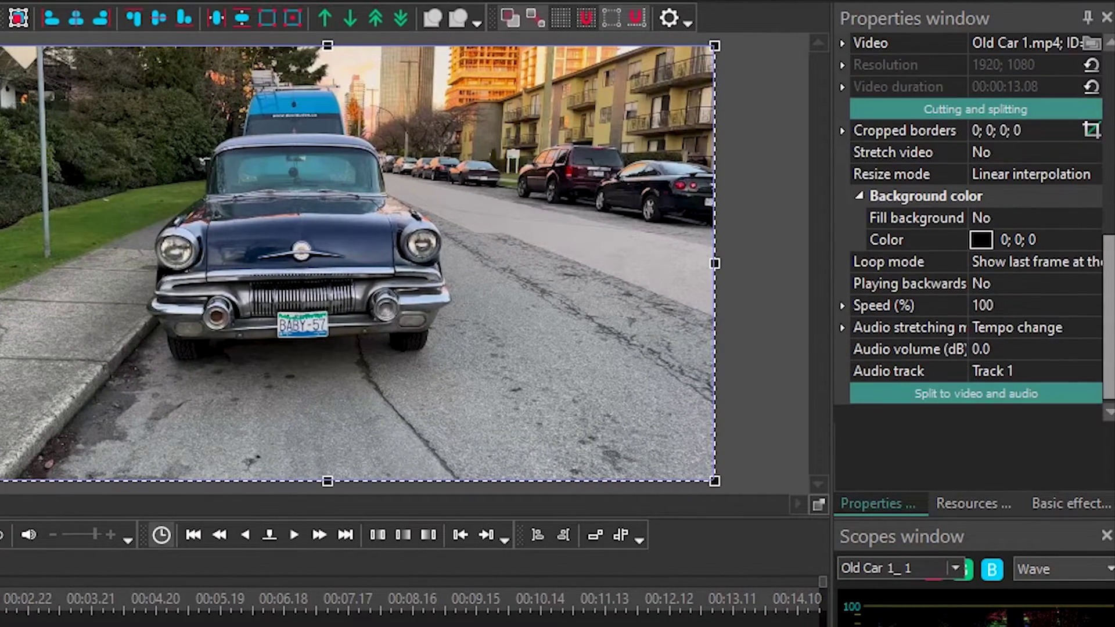
click(865, 305)
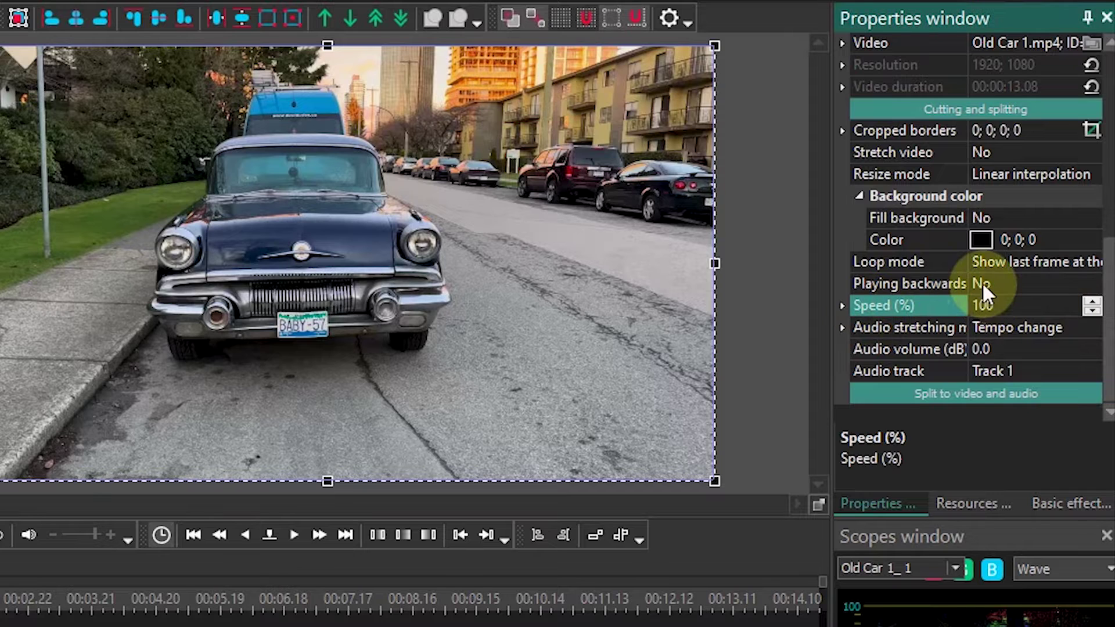
click(964, 284)
click(1091, 290)
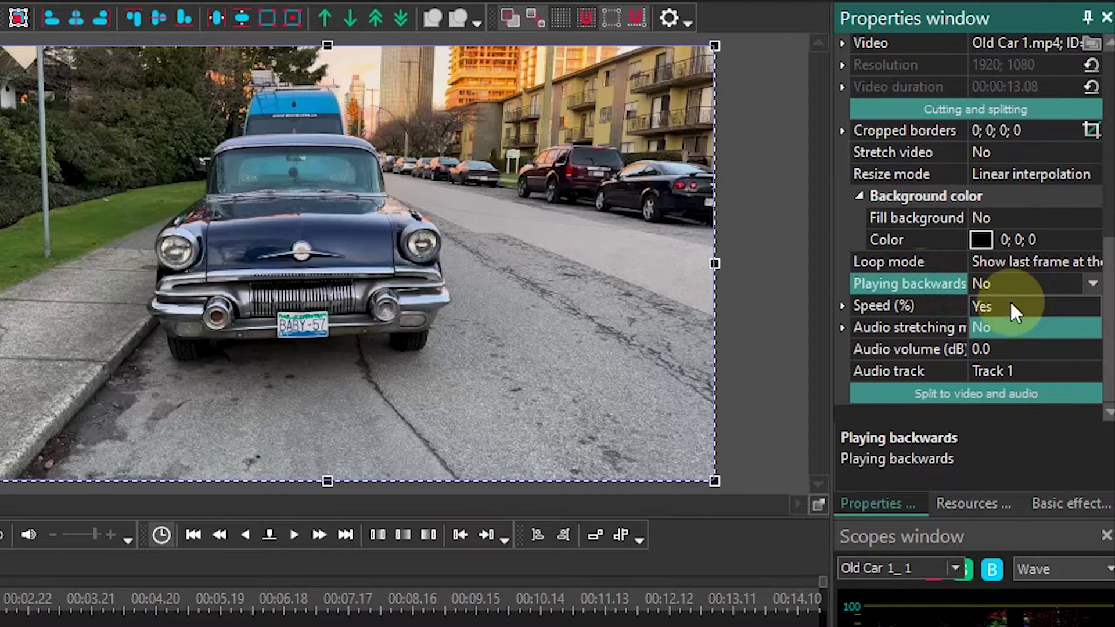
click(1088, 286)
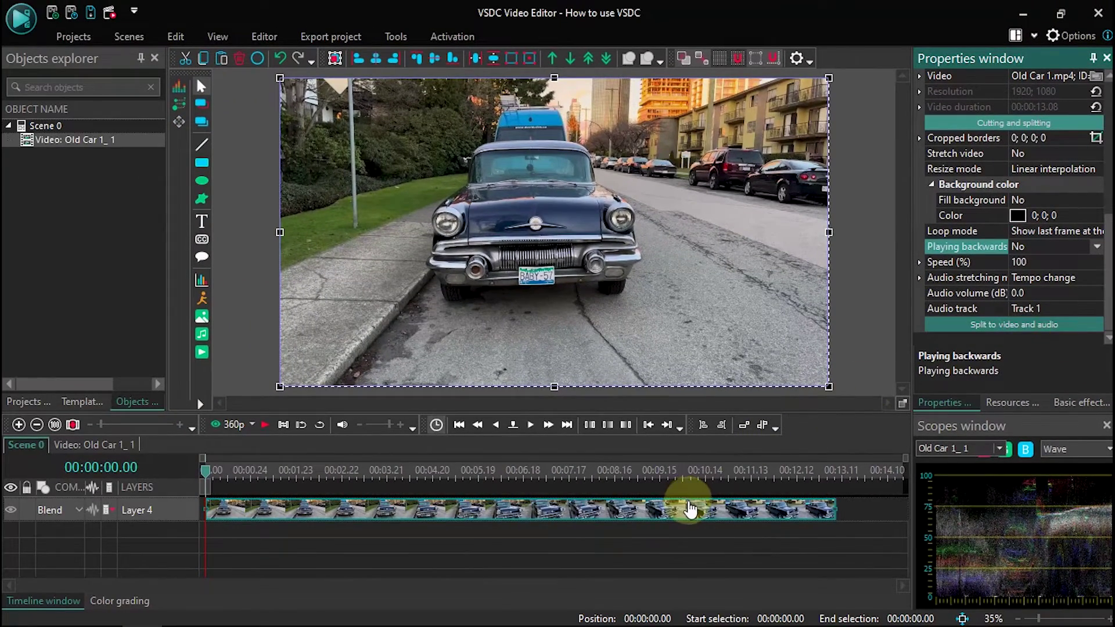
Split the Old Car 1 clip into separate video and audio objects
click(321, 513)
click(323, 525)
click(324, 506)
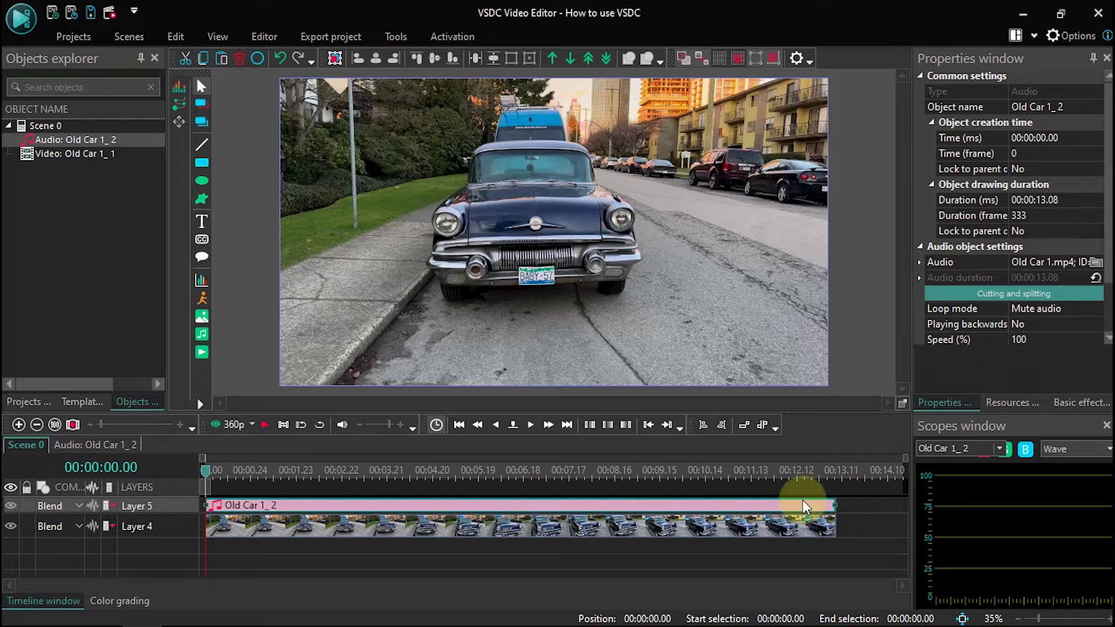
Insert the video Old Car 2 into the Old Car 1 video layer, starting where that clip ends at 00:00:13.08
click(777, 528)
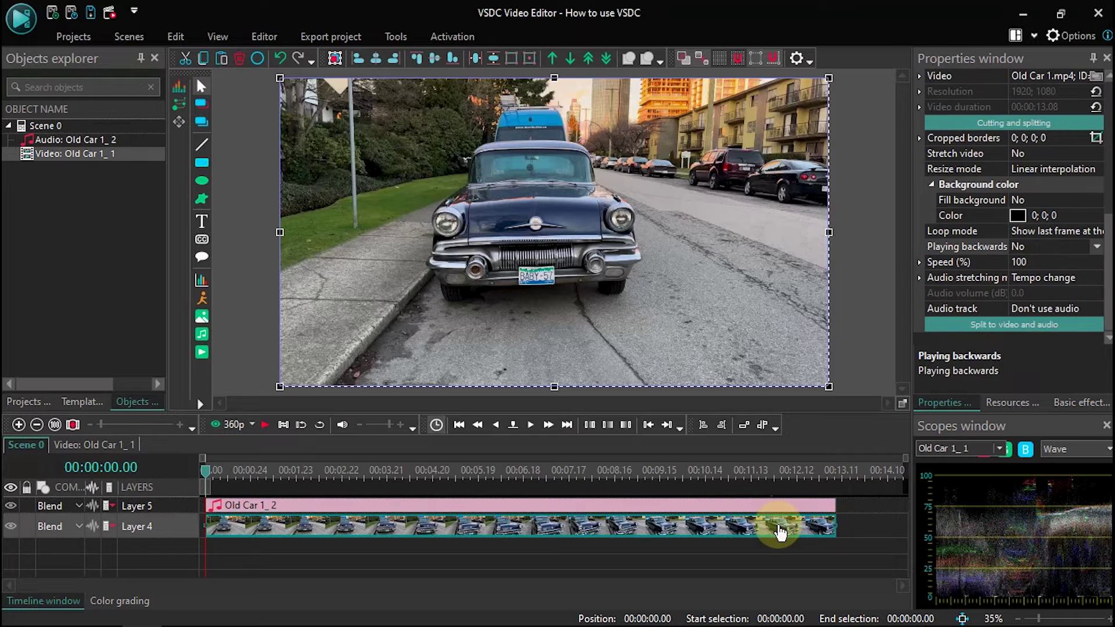
click(847, 474)
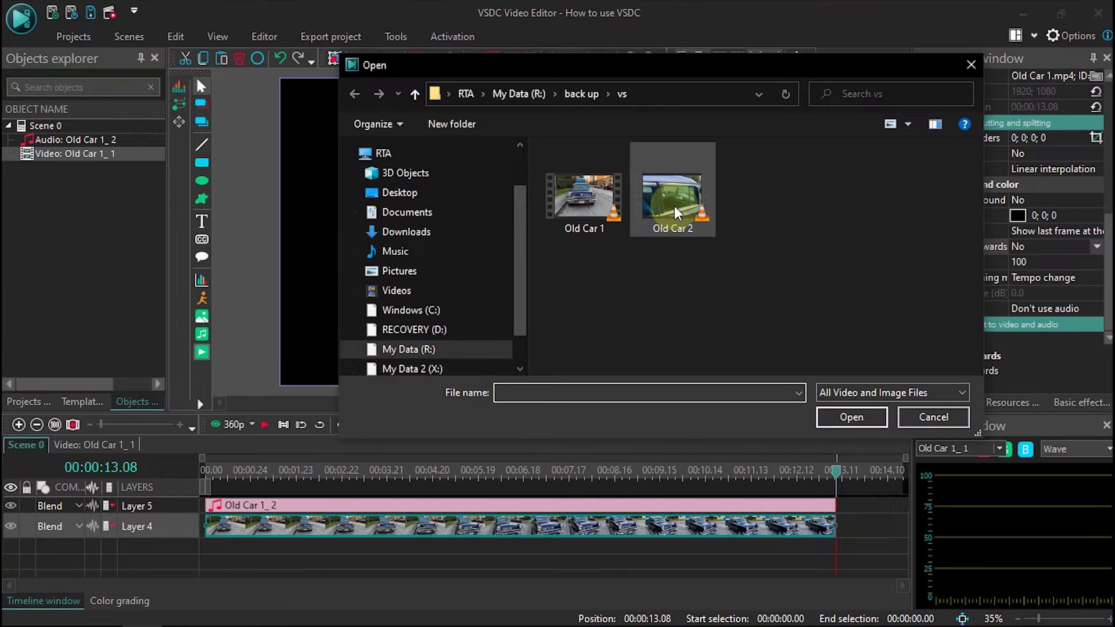
click(674, 201)
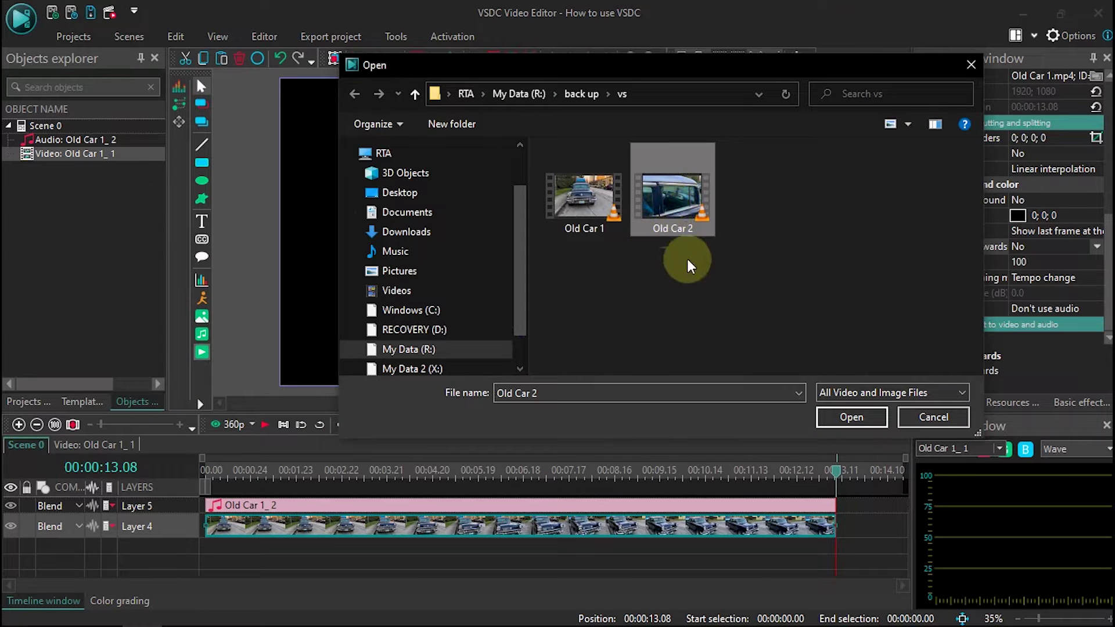
click(850, 417)
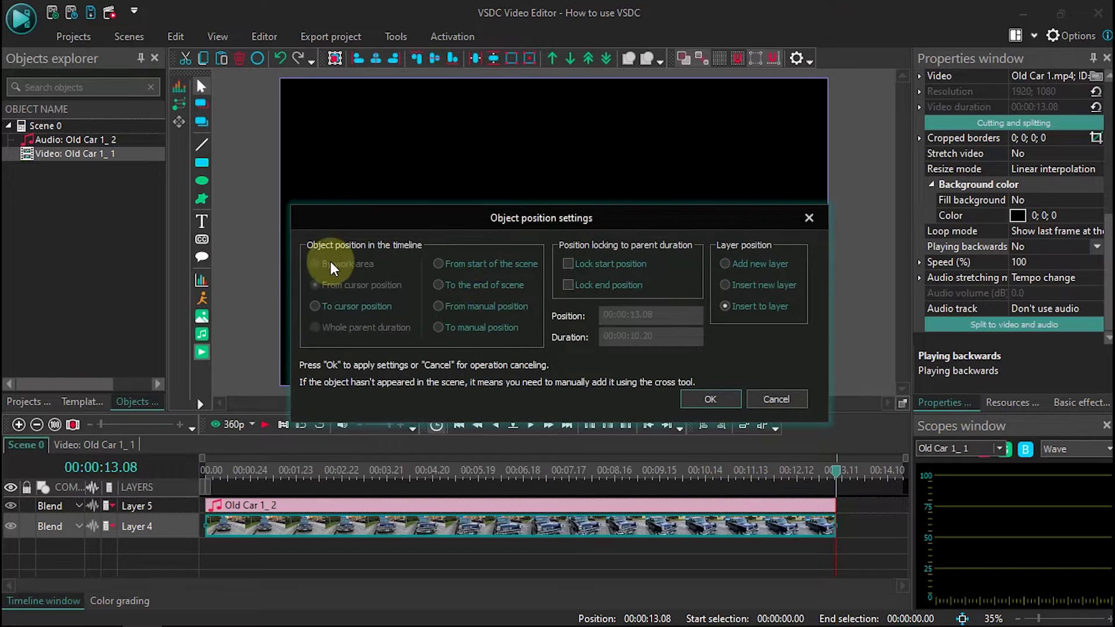
click(610, 266)
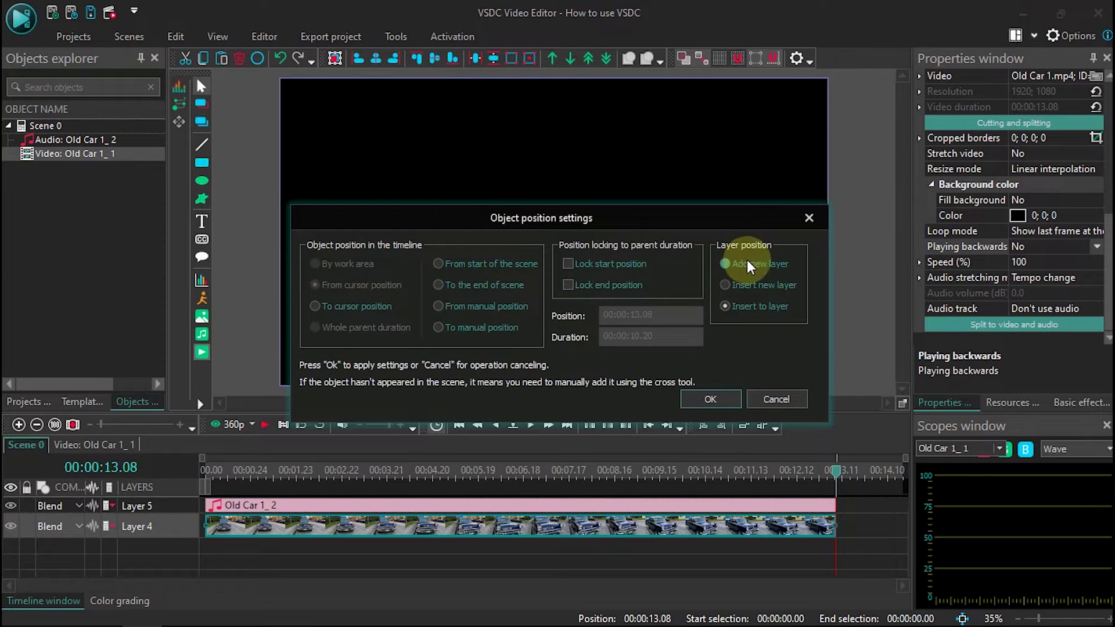
click(712, 401)
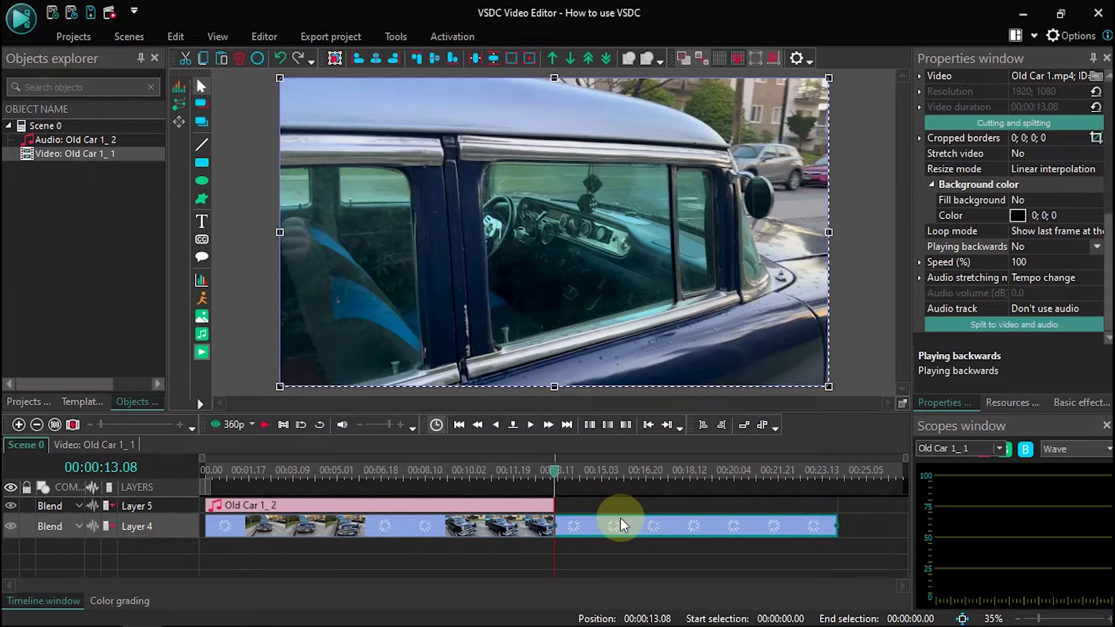
Insert the image pexels-westarmoney-3370866 from Downloads into the video layer after Old Car 2, at 00:00:24.03
click(573, 526)
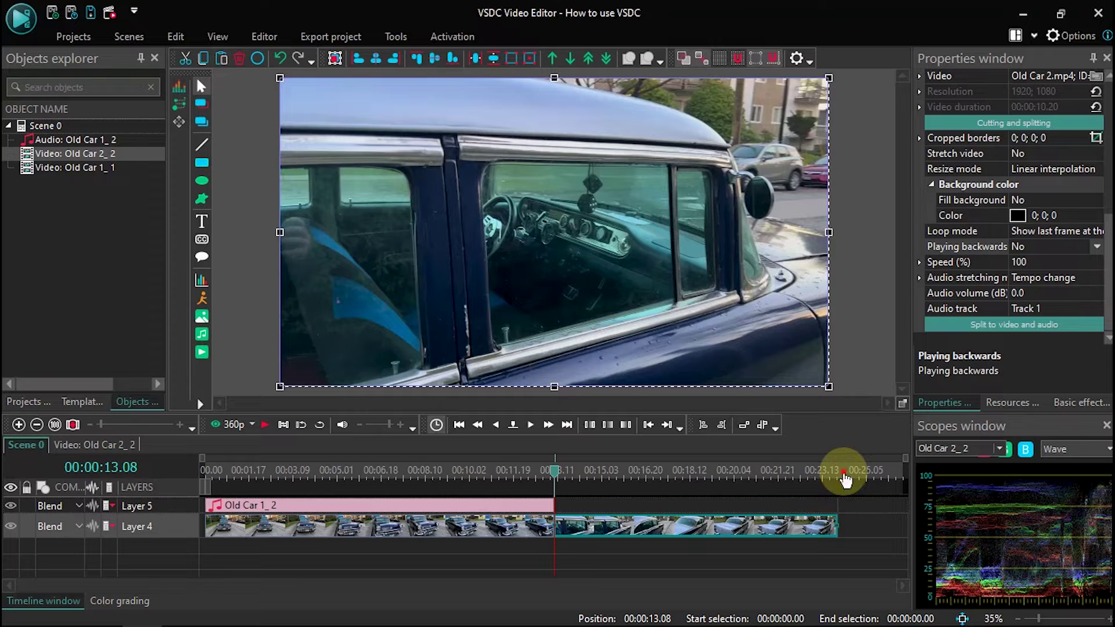
click(844, 475)
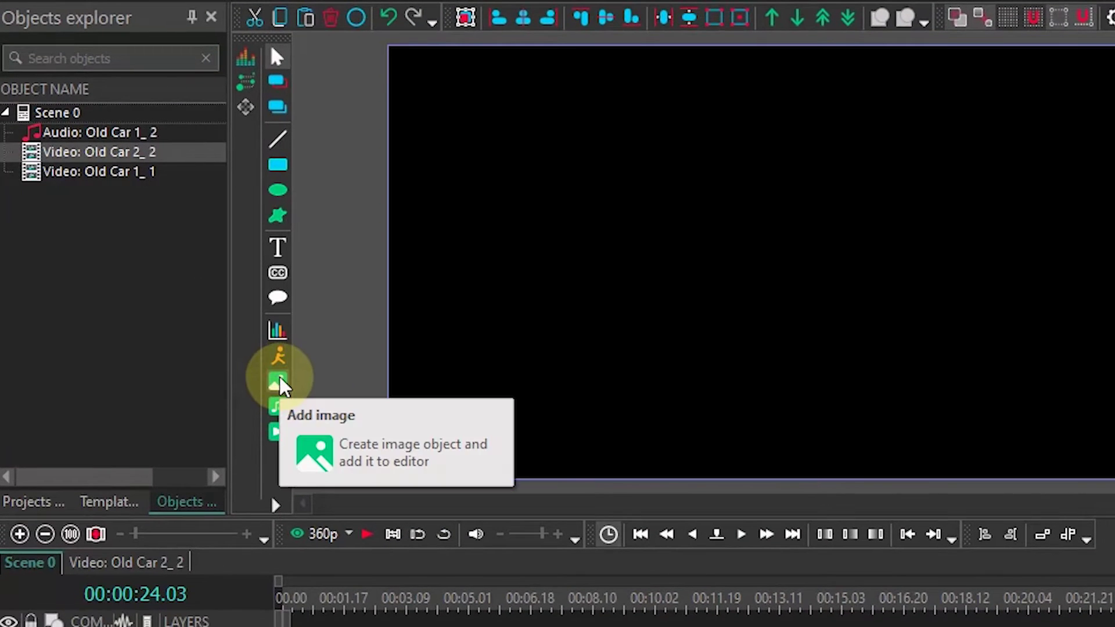
click(279, 383)
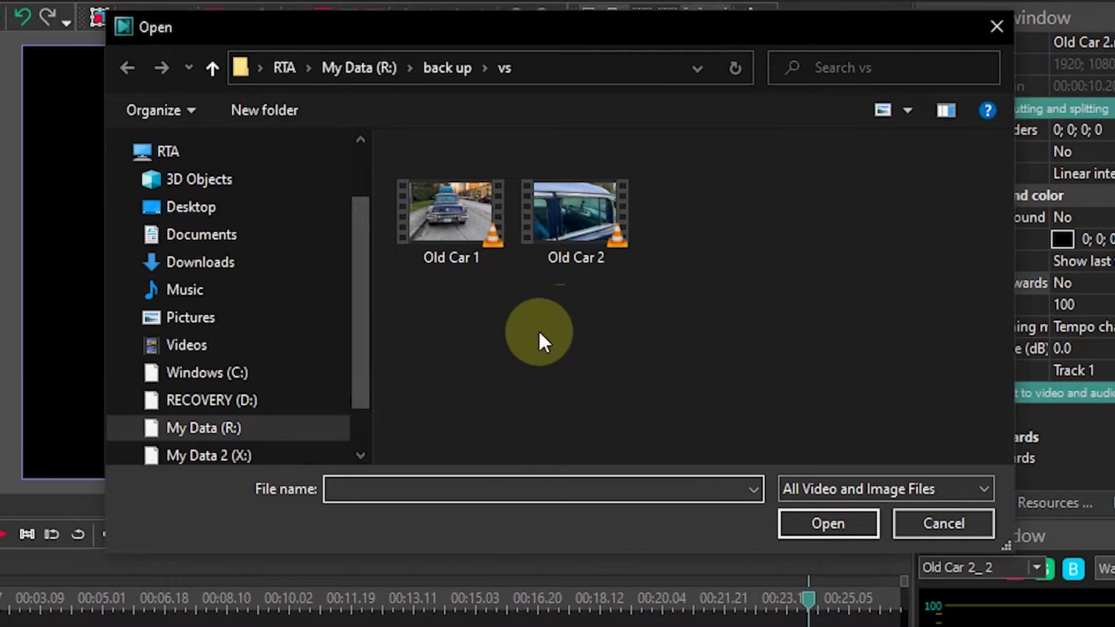
click(235, 264)
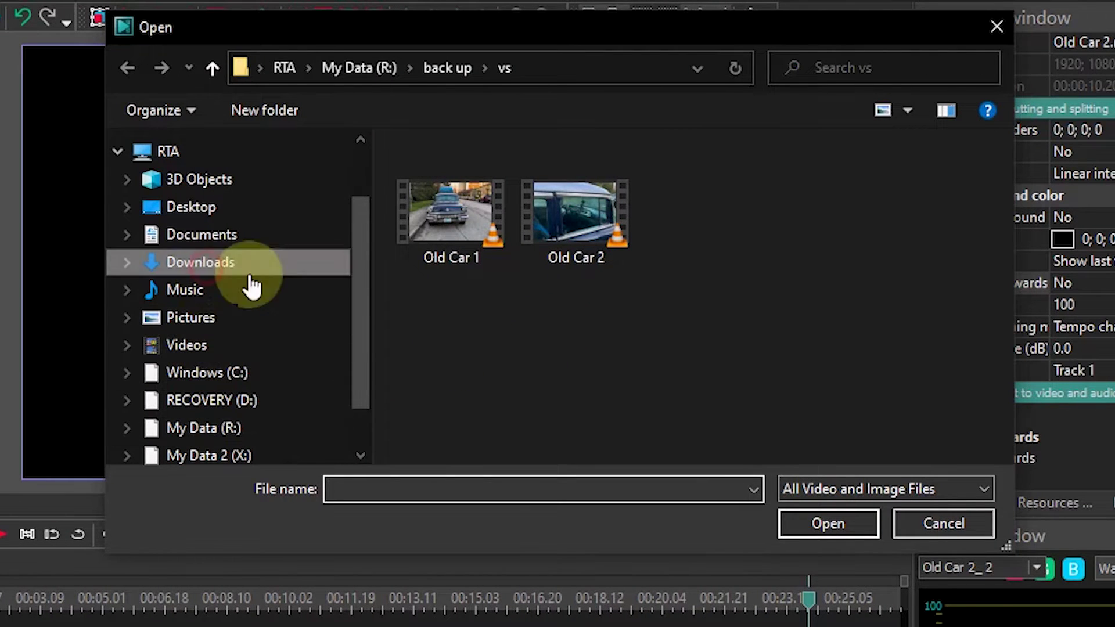
drag(999, 235, 992, 406)
click(751, 256)
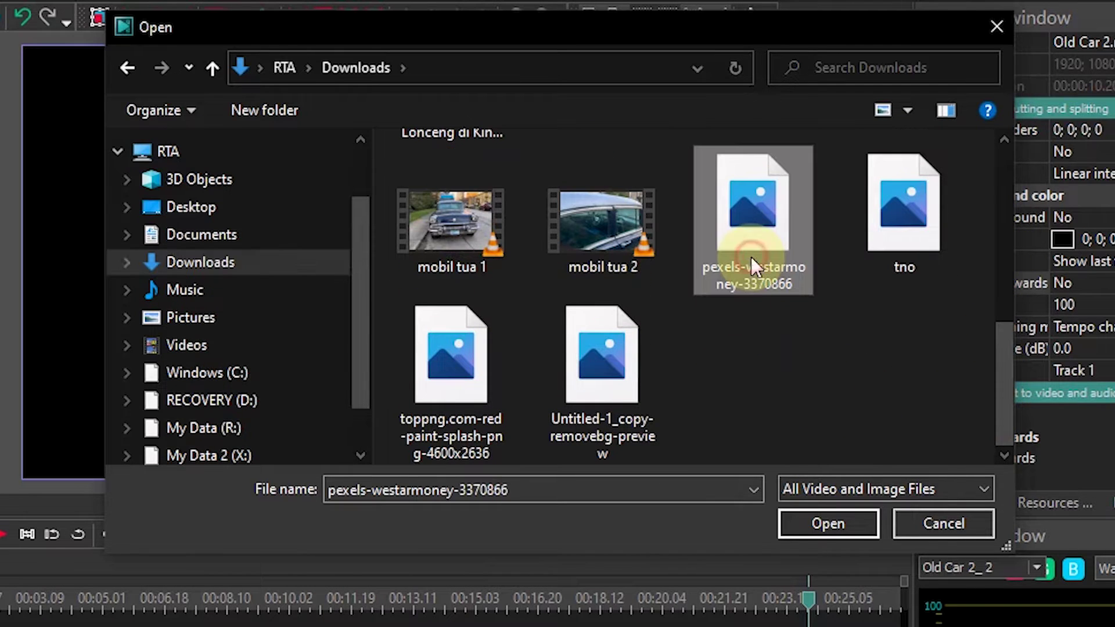
click(829, 525)
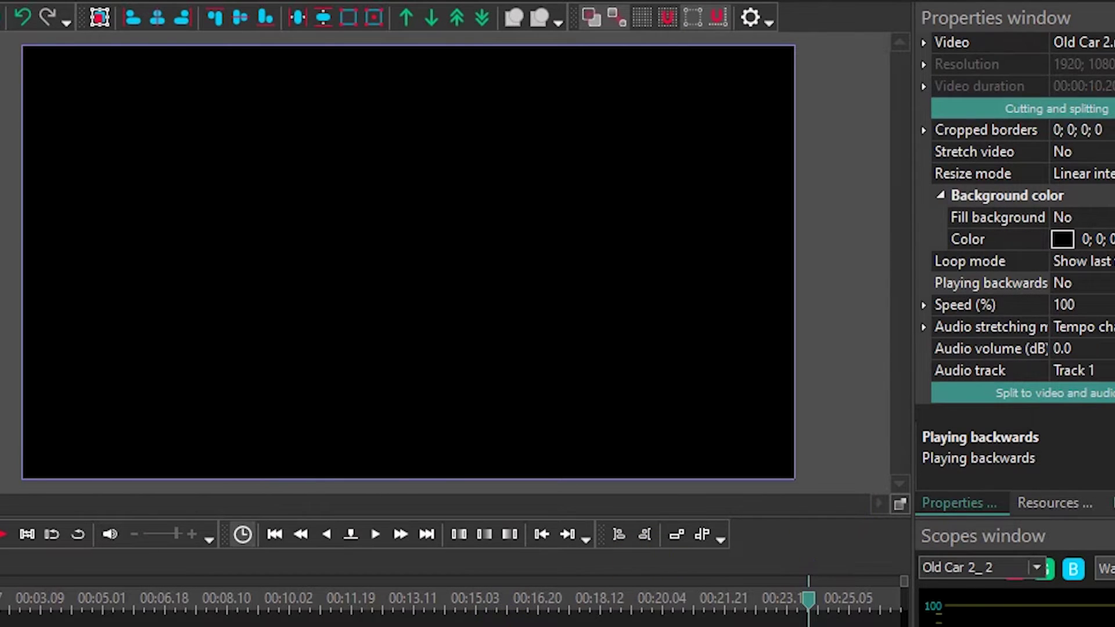
click(628, 497)
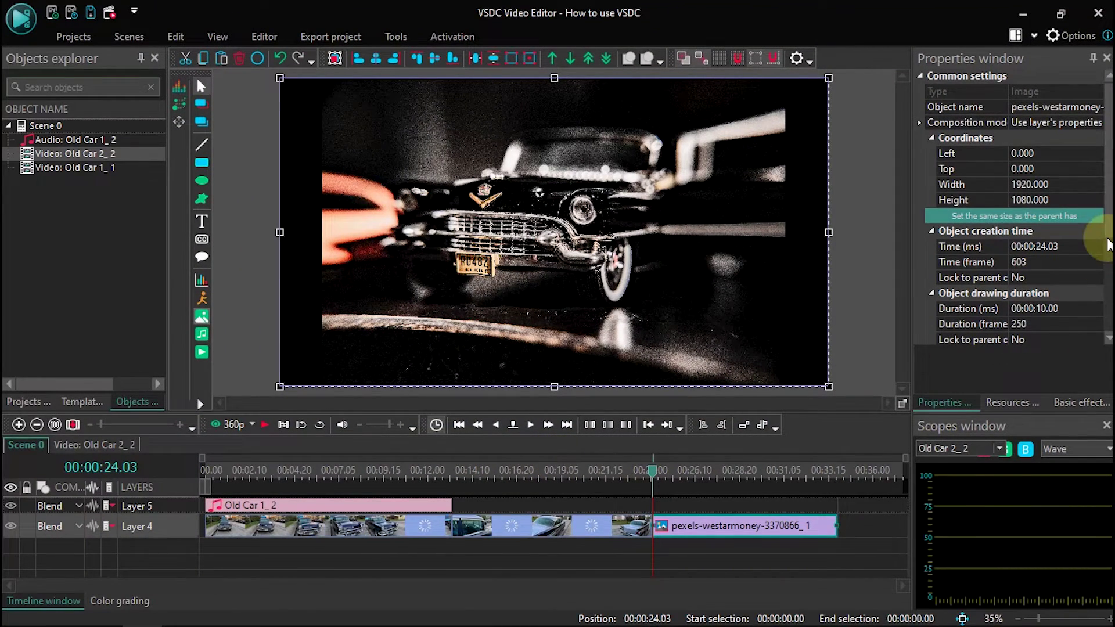
Turn on background fill for the pexels-westarmoney-3370866 image and set the fill color to white (255; 255; 255)
scroll(1109, 244, down, 3)
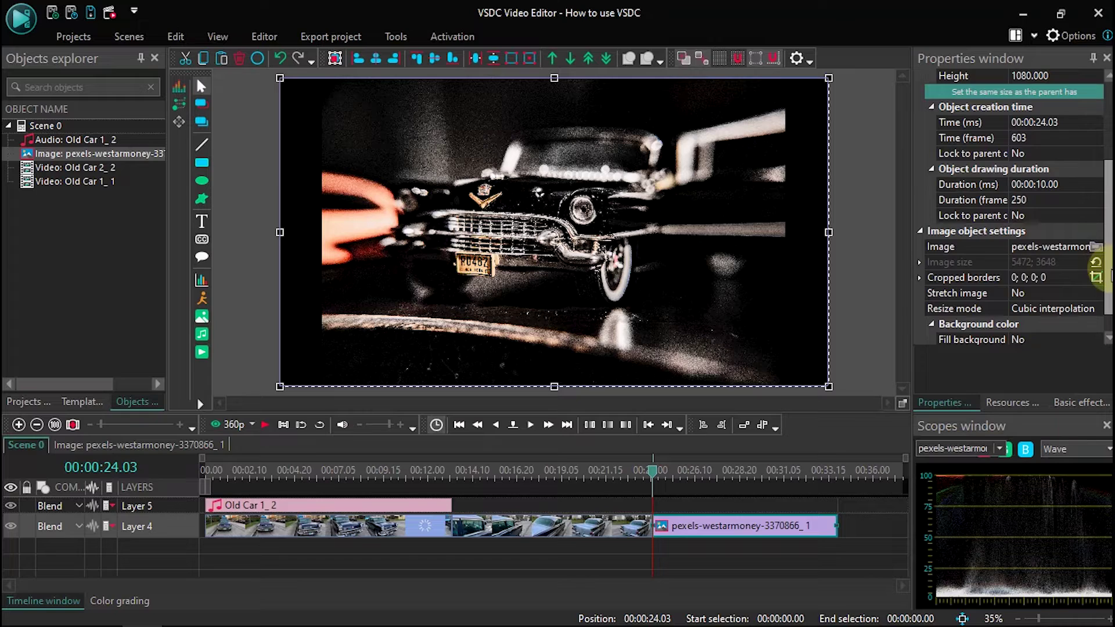
scroll(1111, 277, down, 1)
click(1018, 309)
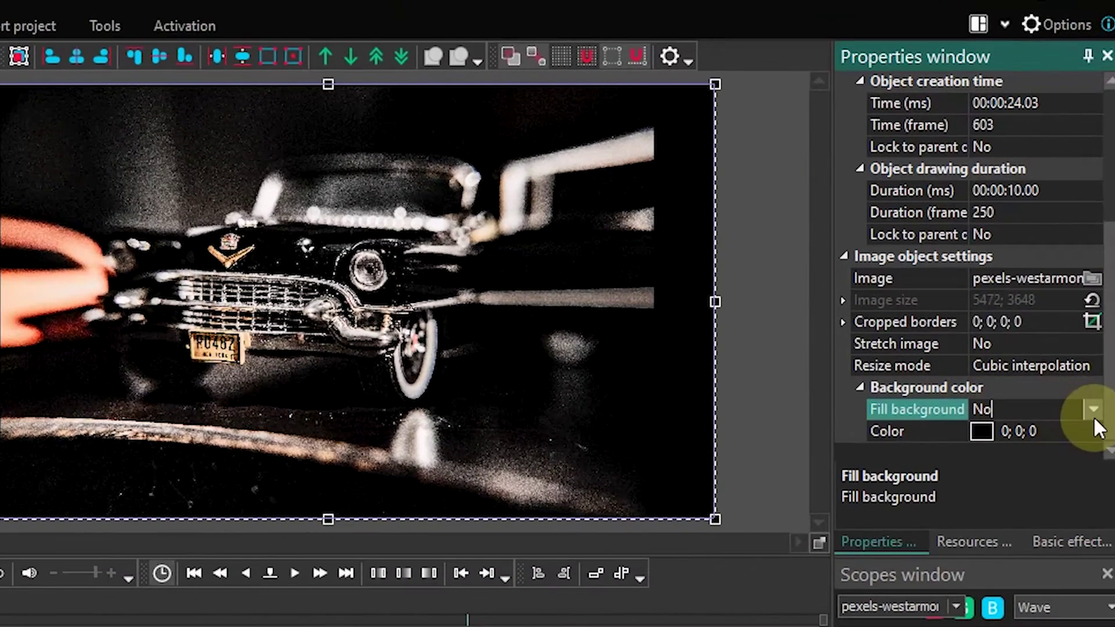
click(1094, 385)
click(1035, 433)
click(984, 431)
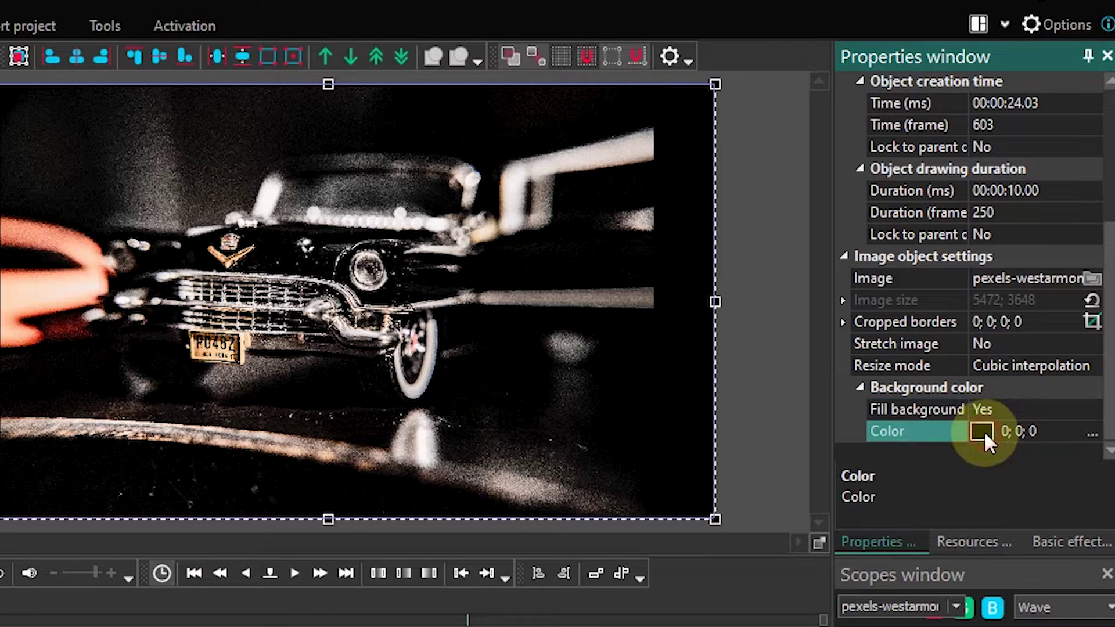
click(1086, 433)
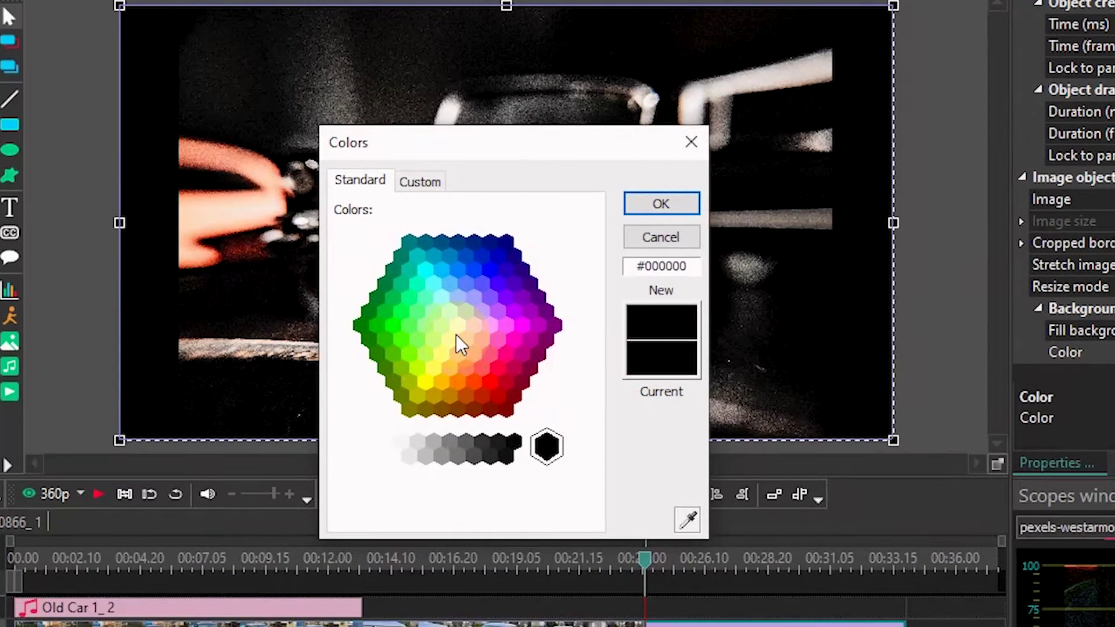
click(454, 342)
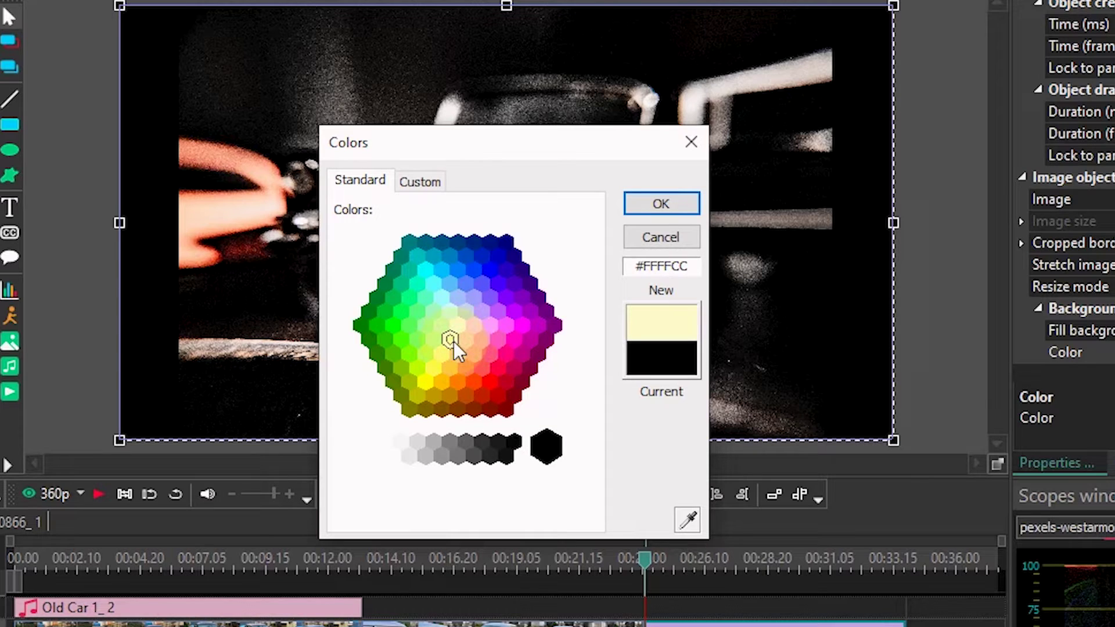
click(459, 329)
click(653, 207)
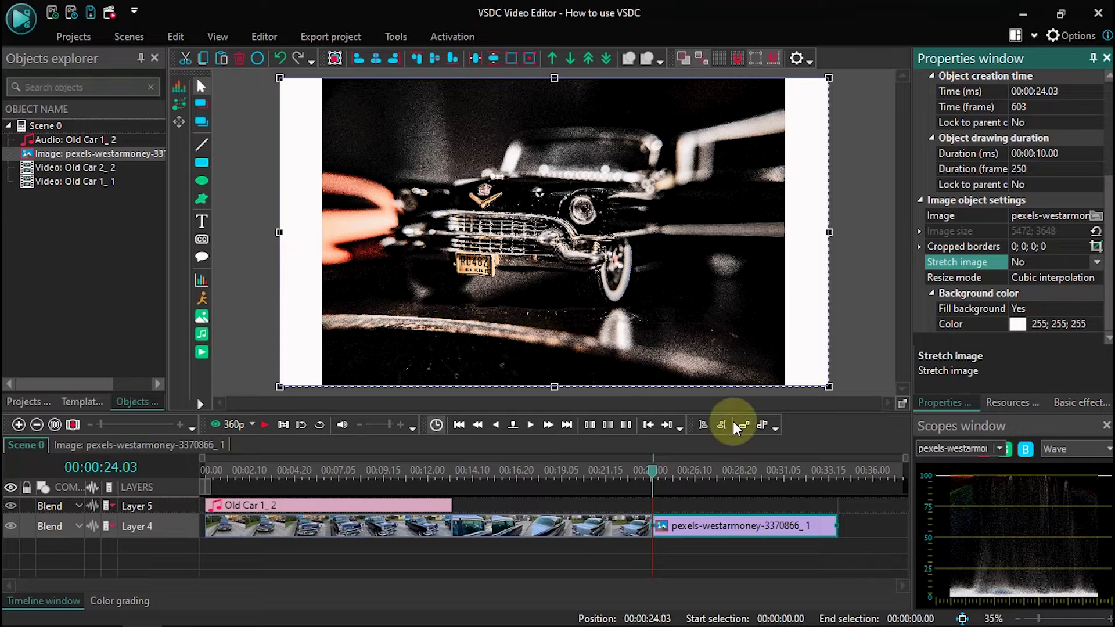
click(697, 557)
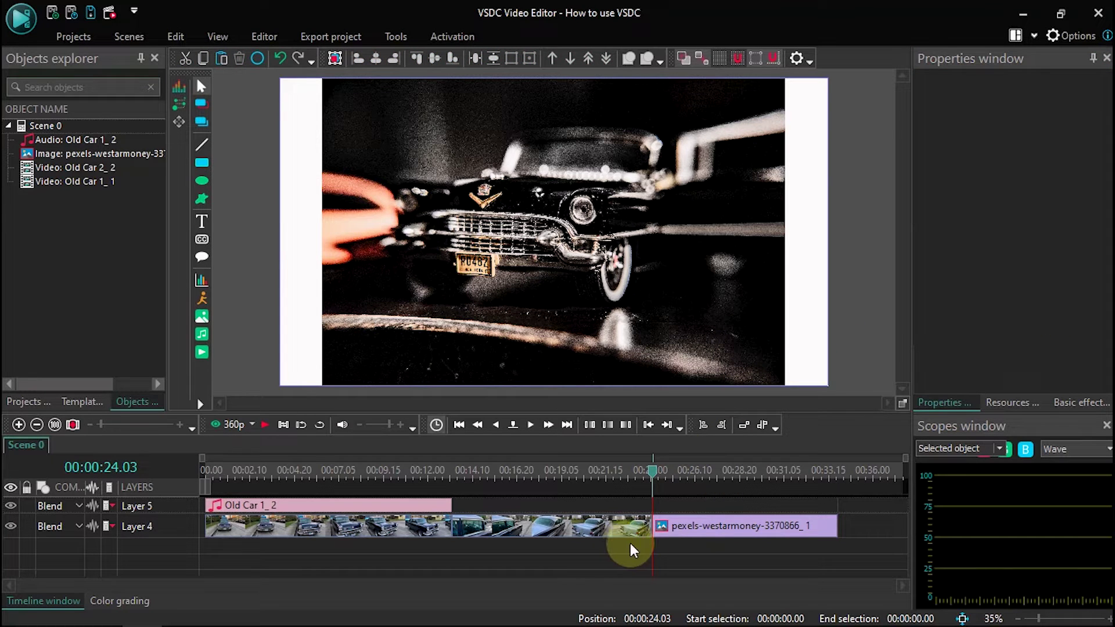
Add a text object reading CLASSIC CAR below the car, starting at 00:00:00.00 on a new layer
click(207, 472)
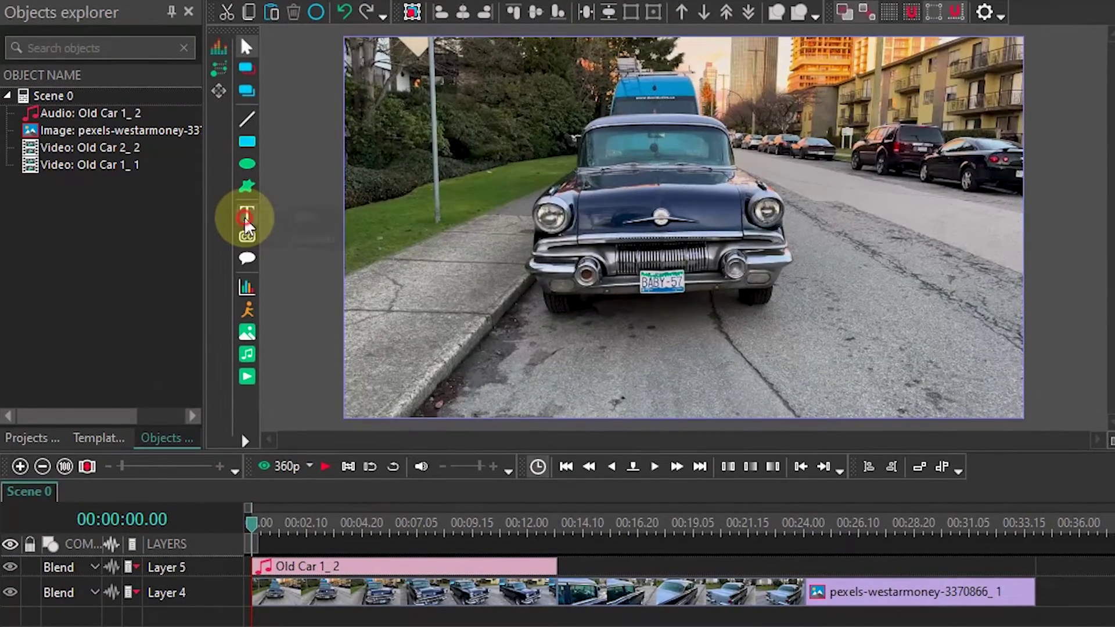
click(304, 217)
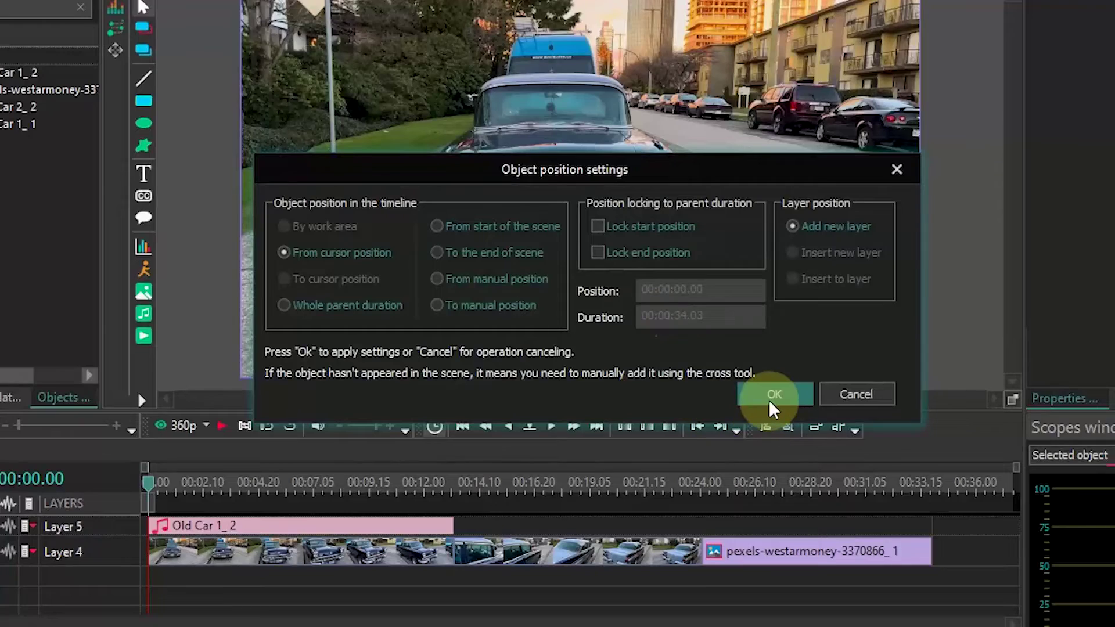
click(827, 415)
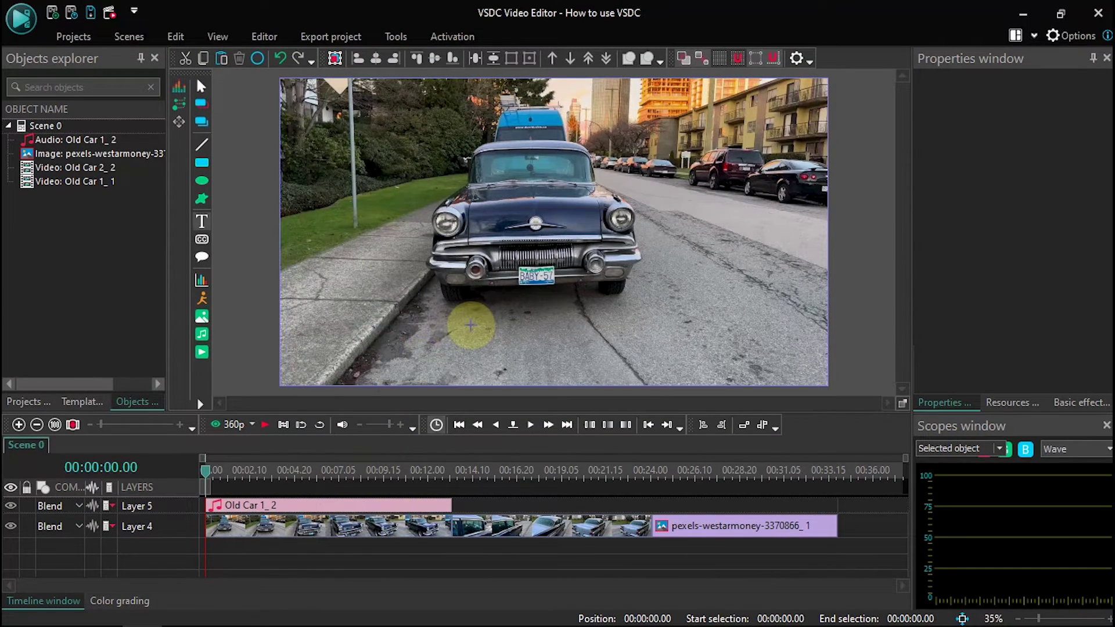
click(471, 325)
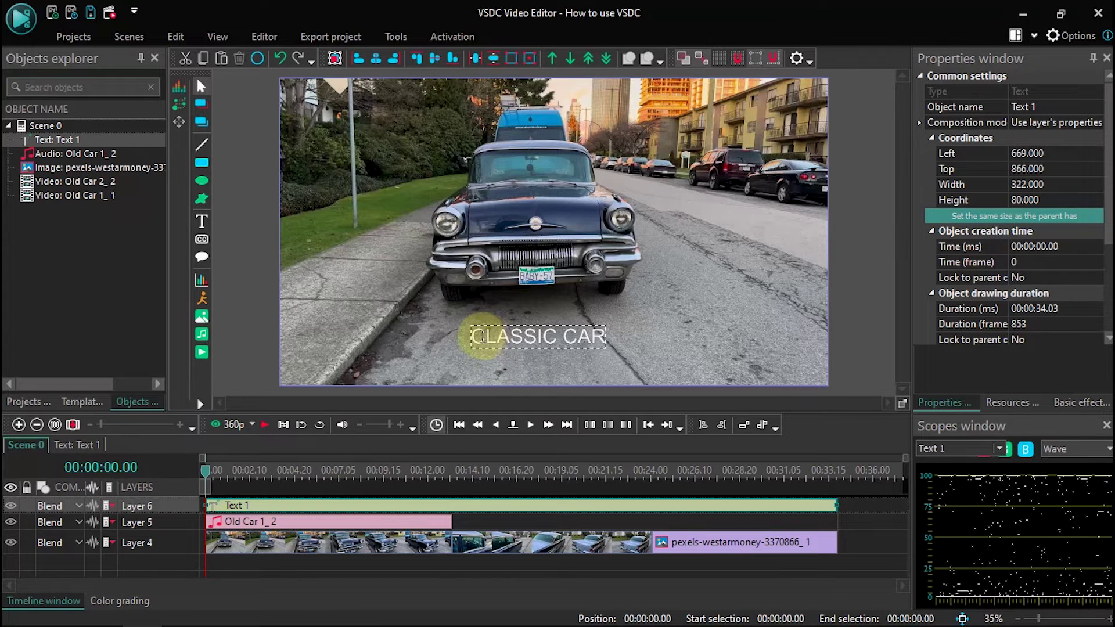
Set the font of the whole CLASSIC CAR text to Adobe Gothic Std B with the B style
click(608, 312)
drag(610, 312, 473, 311)
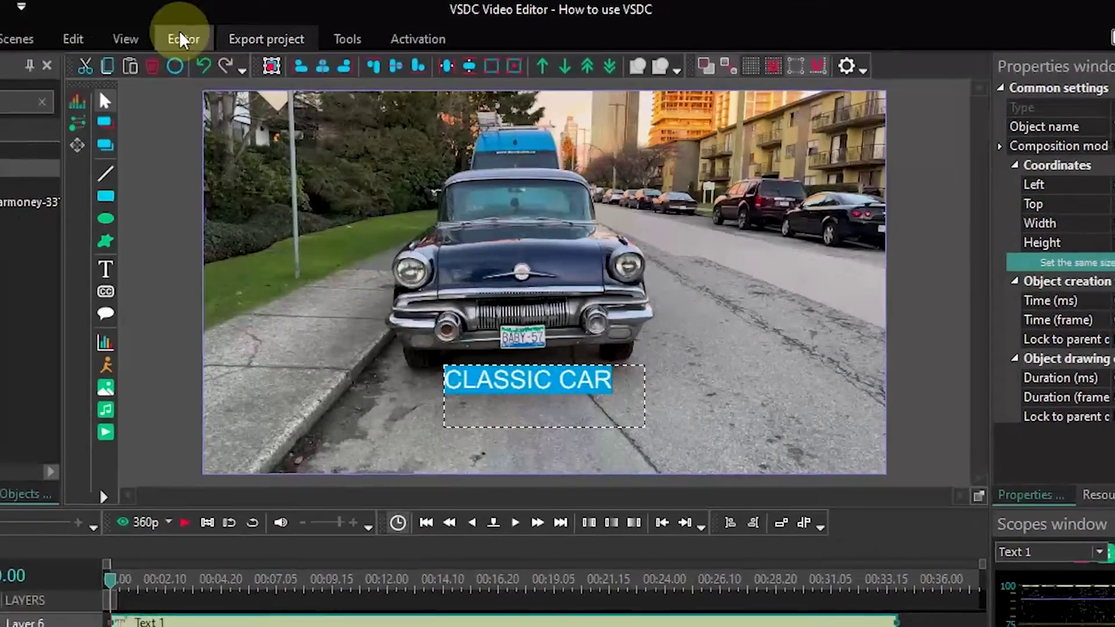
click(182, 39)
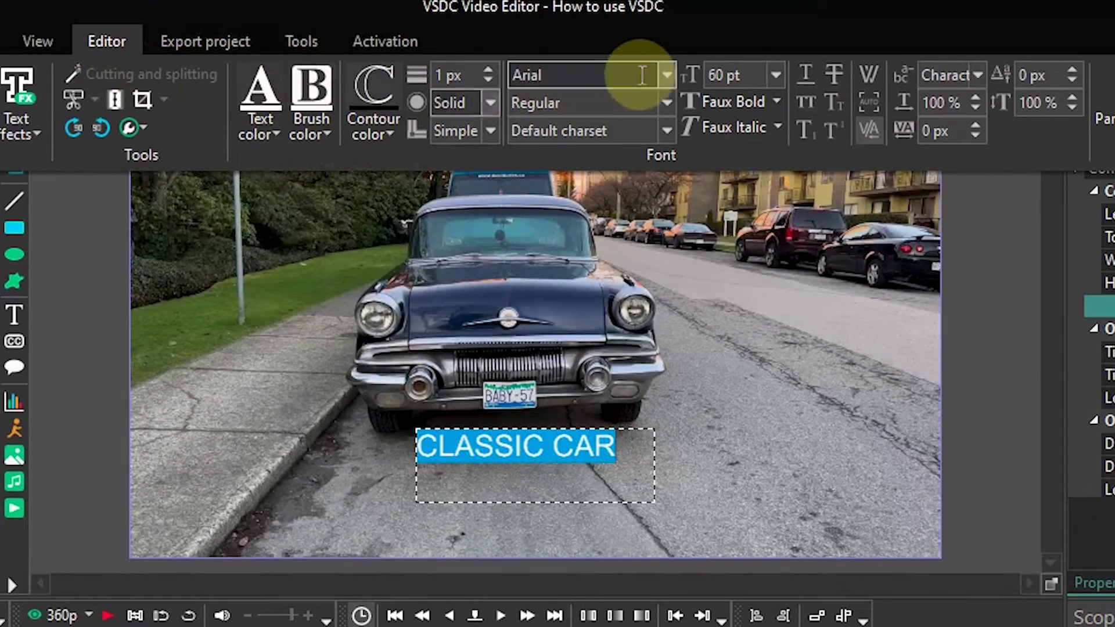
click(667, 75)
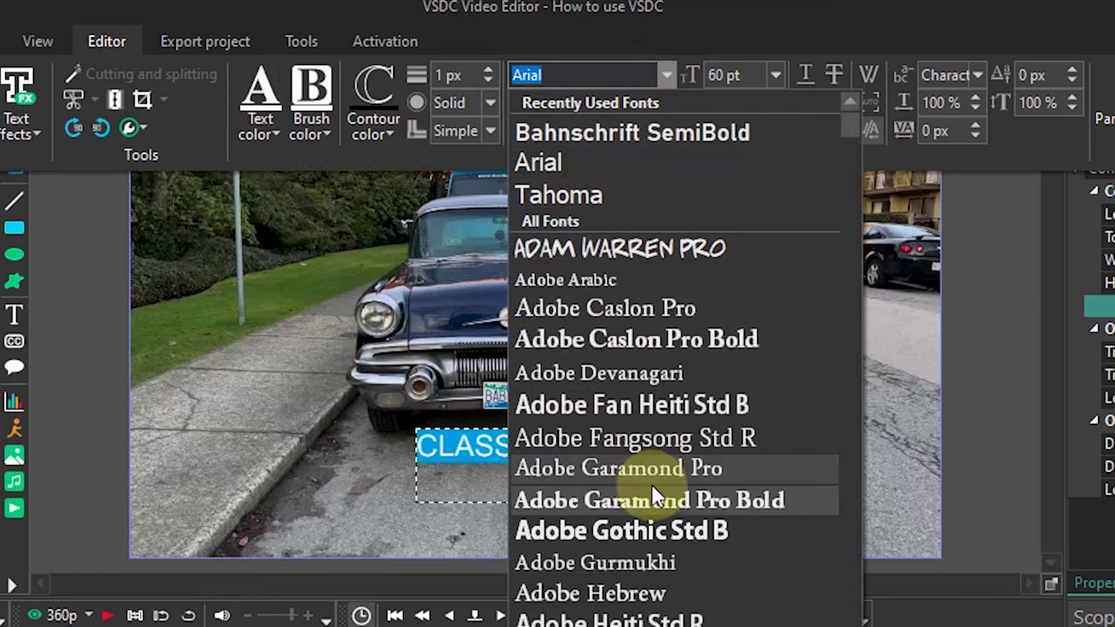
click(632, 541)
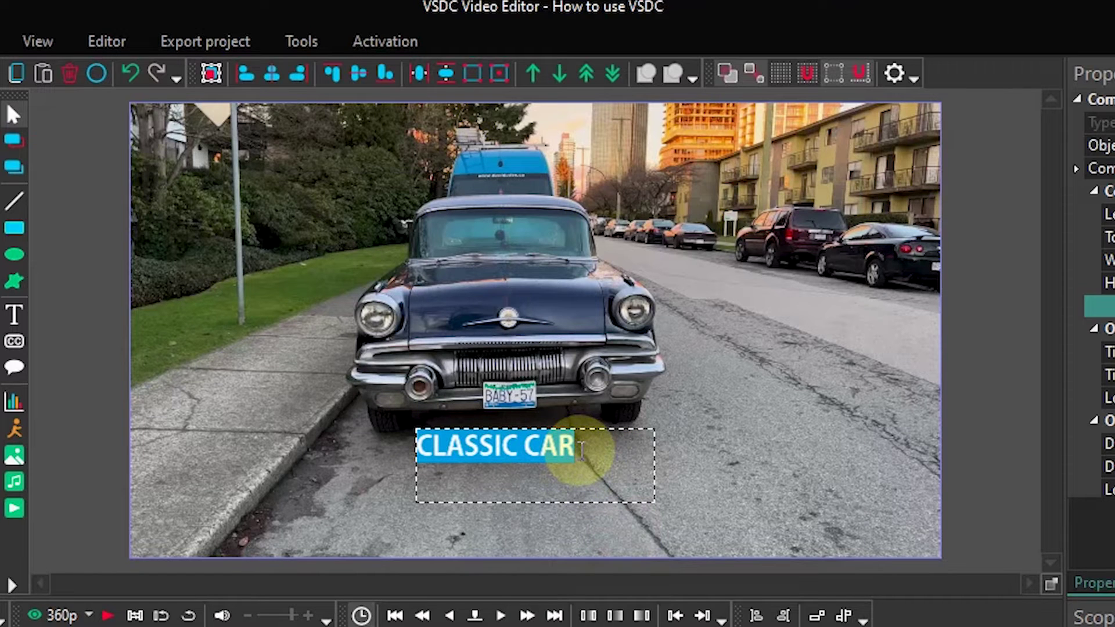
click(116, 42)
click(666, 103)
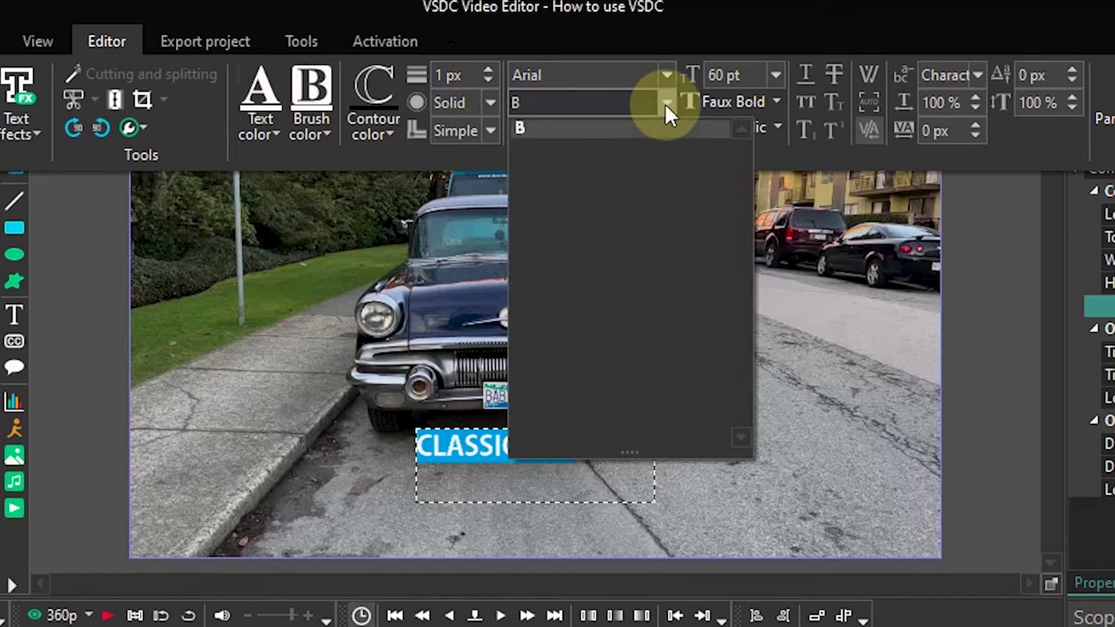
click(667, 103)
click(93, 43)
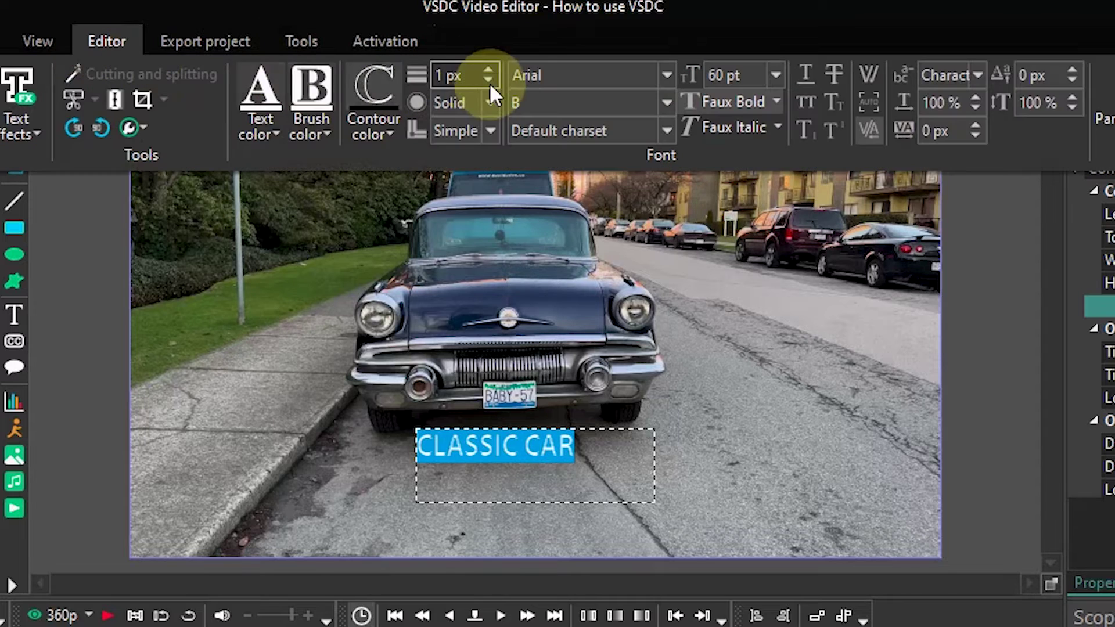
Try blue and black as the text color of the CLASSIC CAR title
click(268, 120)
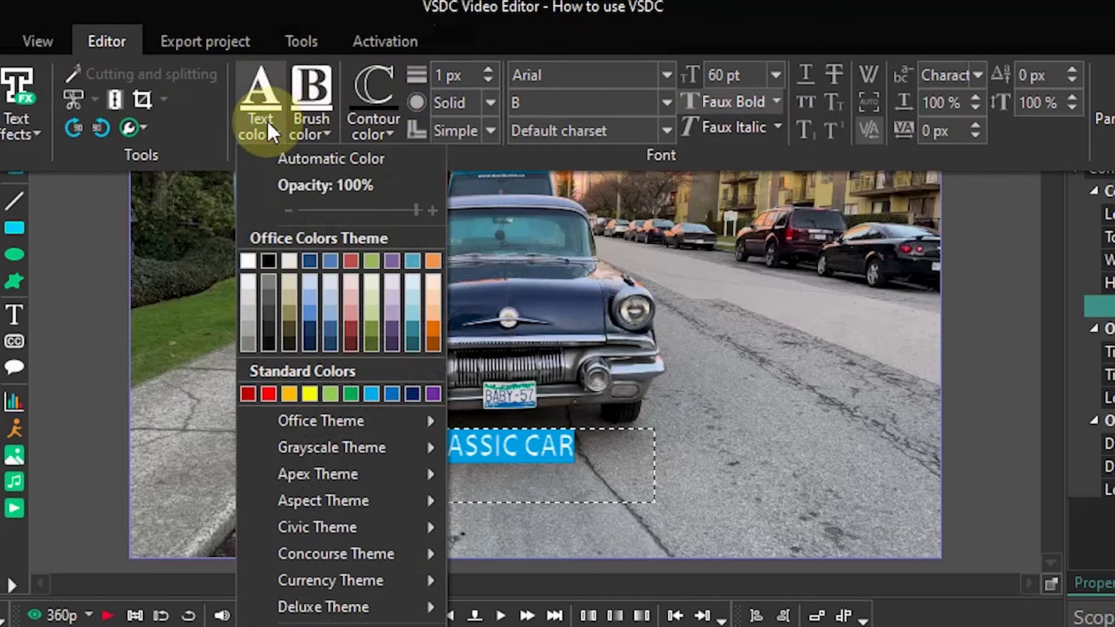
click(298, 280)
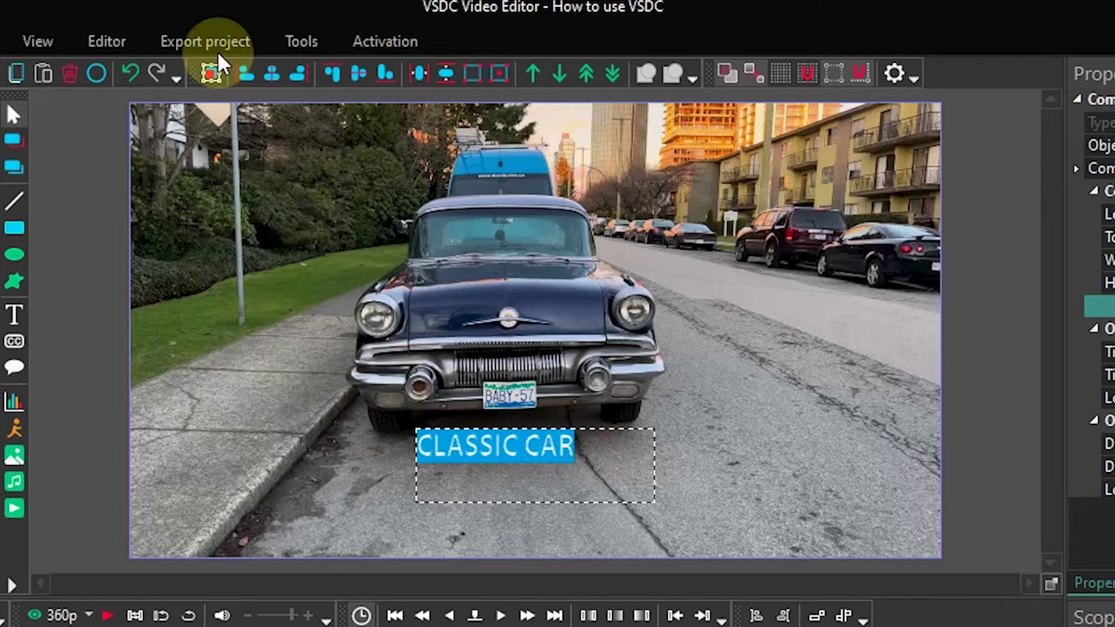
click(106, 41)
click(260, 122)
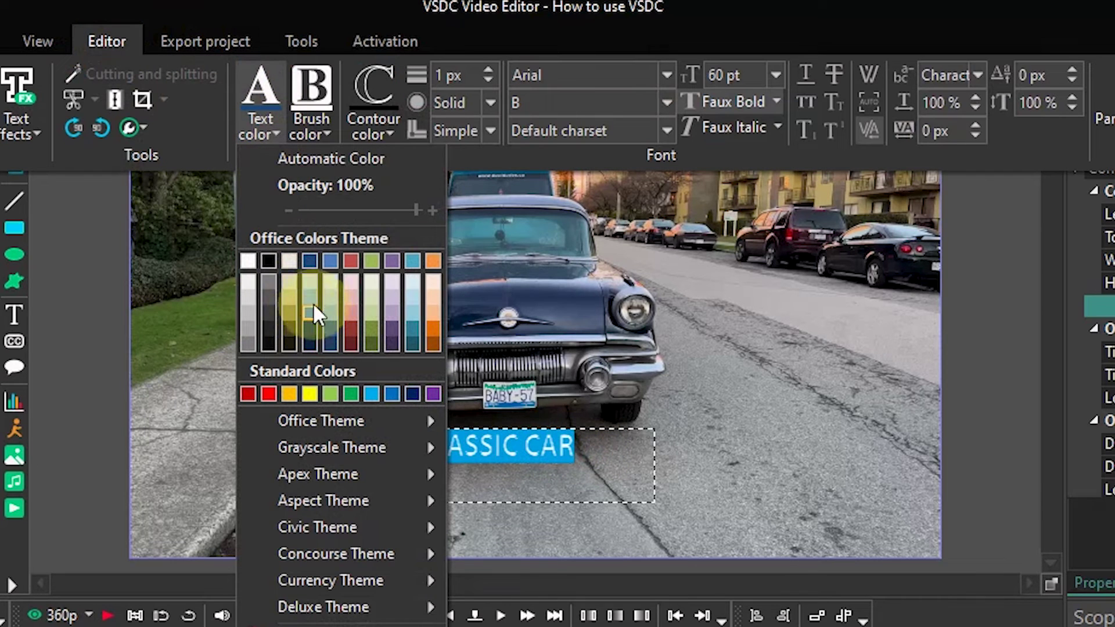
click(268, 261)
Color the whole CLASSIC CAR text yellow and set its brush color to black
click(591, 448)
drag(590, 448, 336, 437)
click(103, 42)
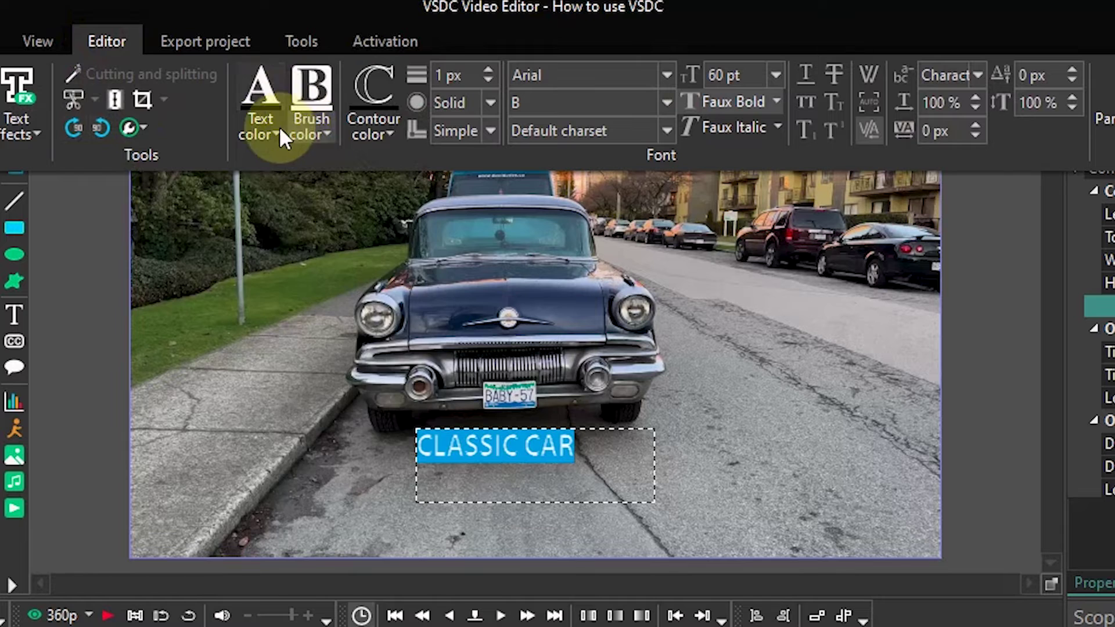
click(279, 126)
click(291, 397)
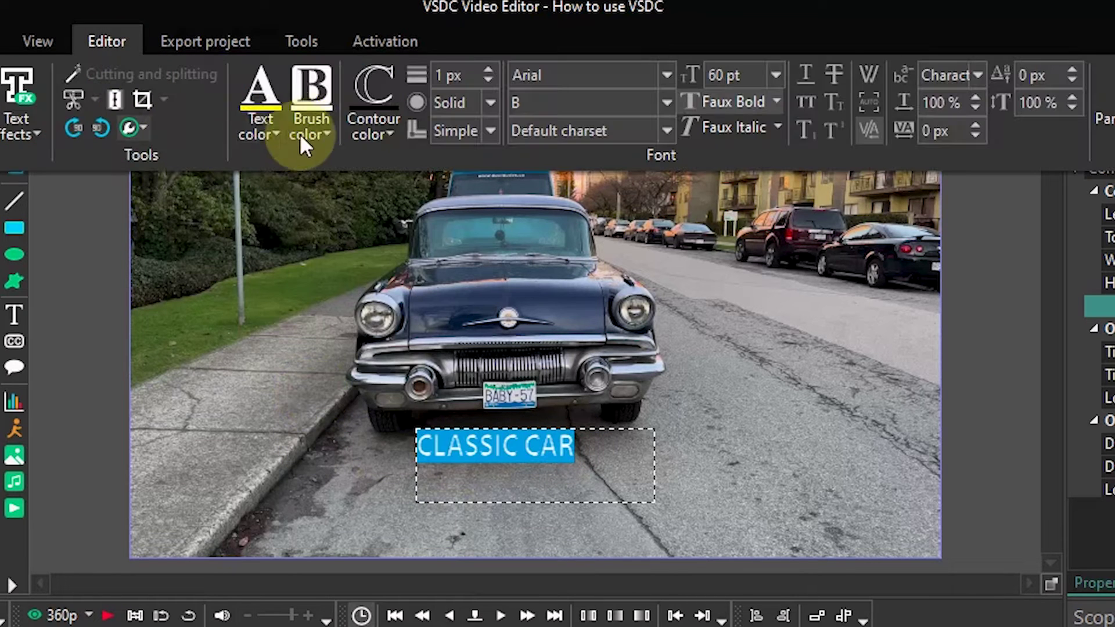
click(318, 126)
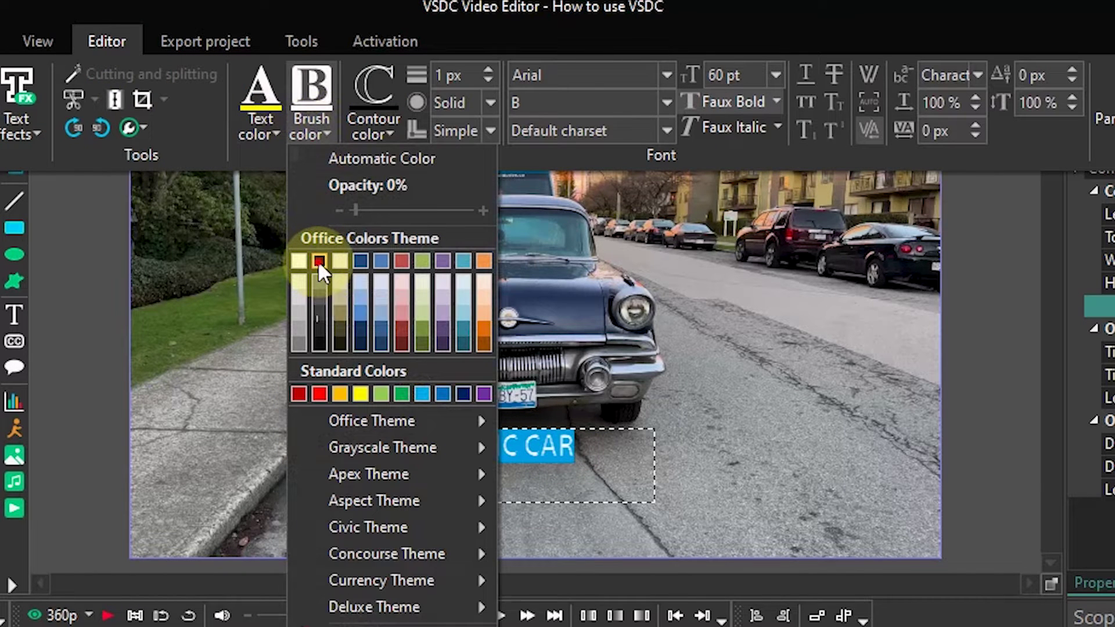
click(318, 261)
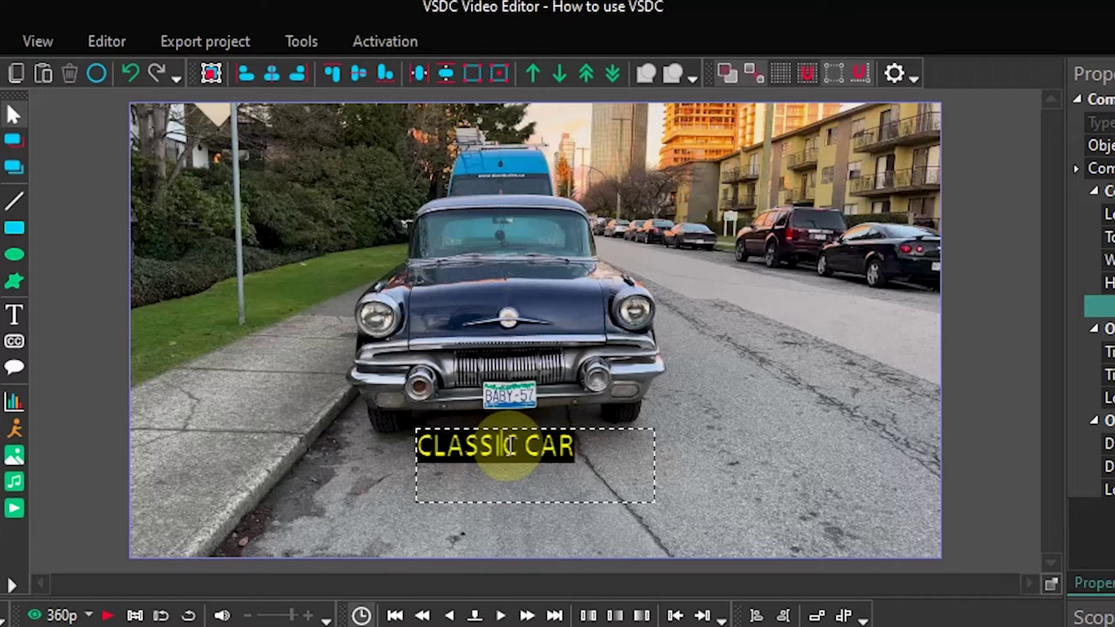
Increase the font size of the whole CLASSIC CAR text
click(108, 40)
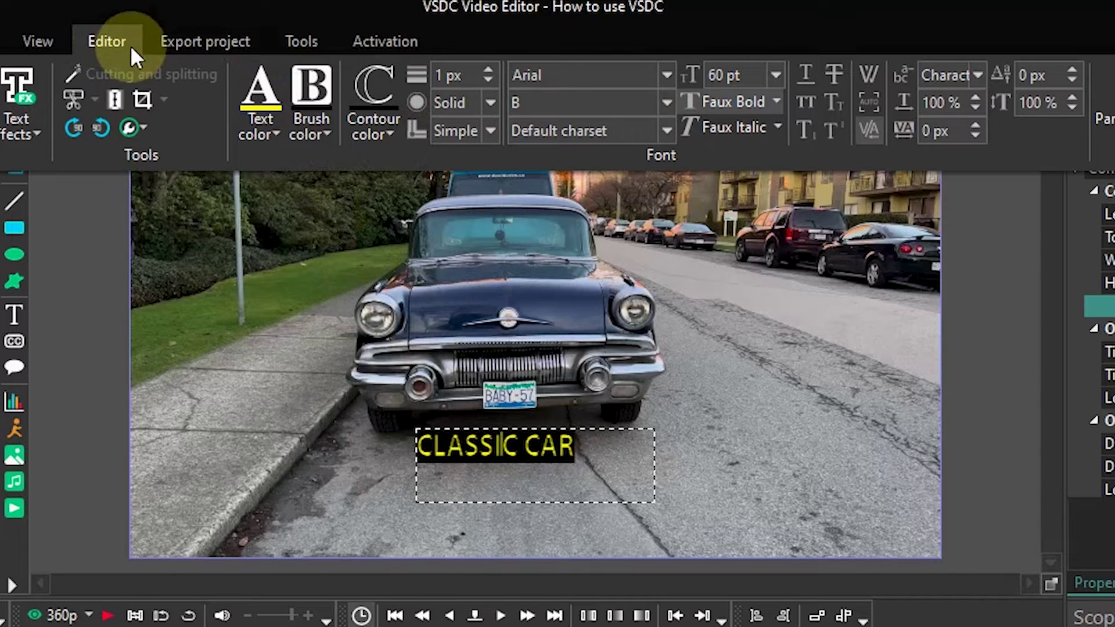
drag(584, 452, 365, 455)
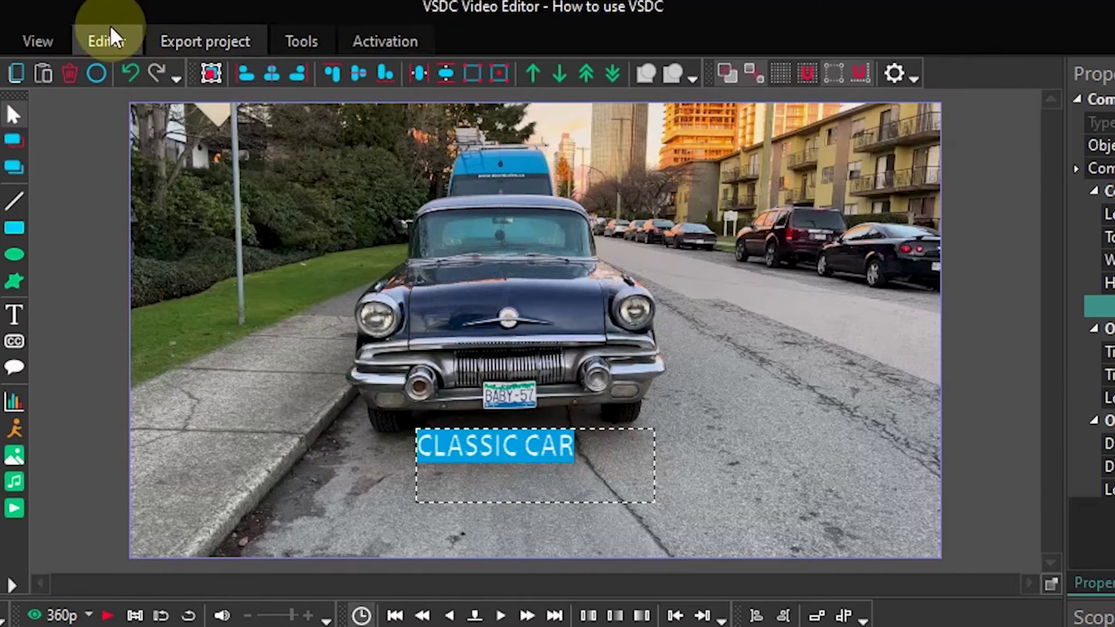
click(107, 41)
click(778, 76)
click(700, 431)
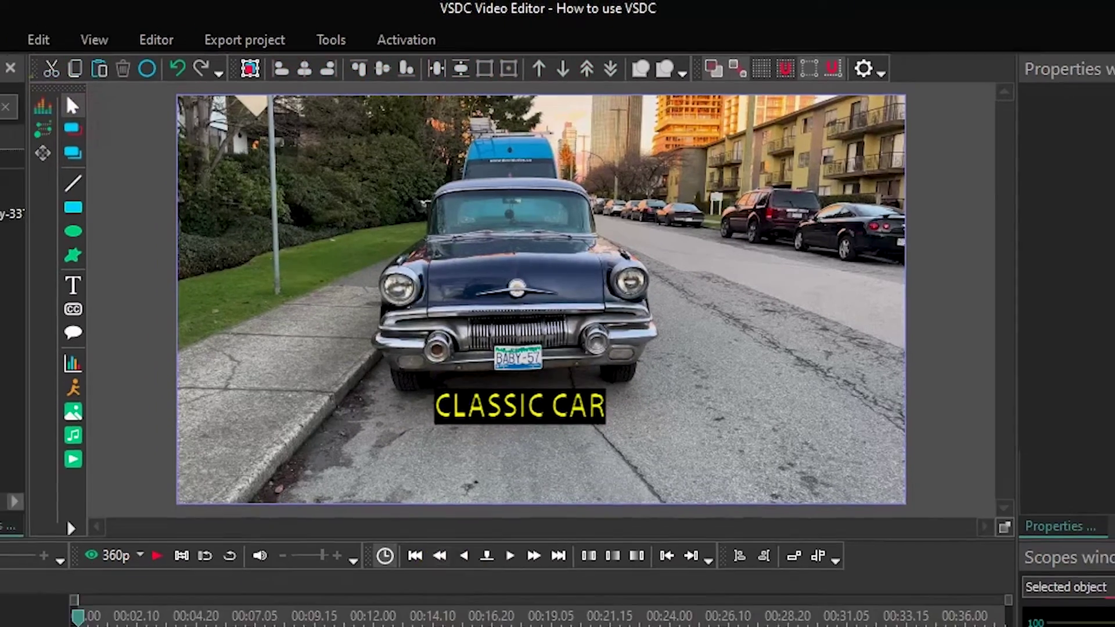
Move the CLASSIC CAR text lower, to about 677 left and 903 top, and narrow its box to about 459 wide
click(517, 476)
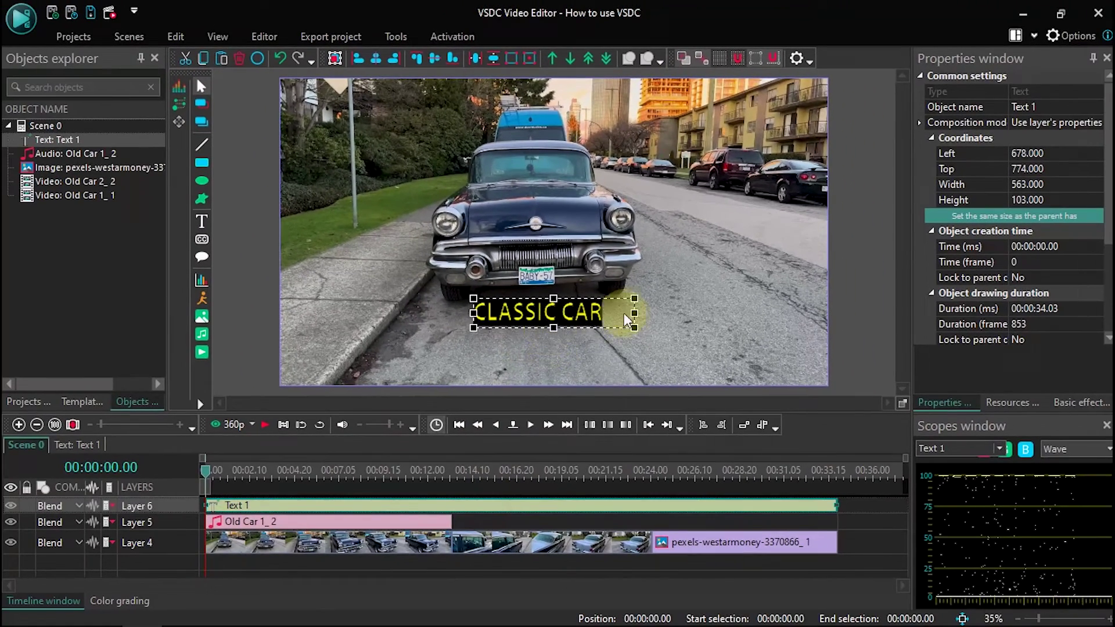
drag(625, 317, 570, 349)
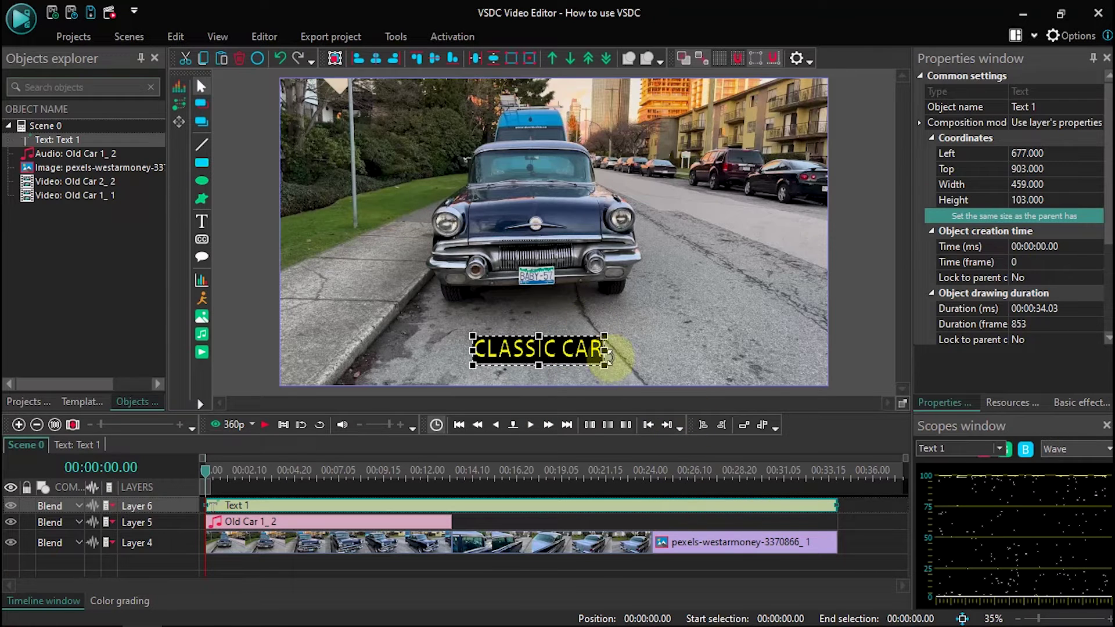
click(495, 572)
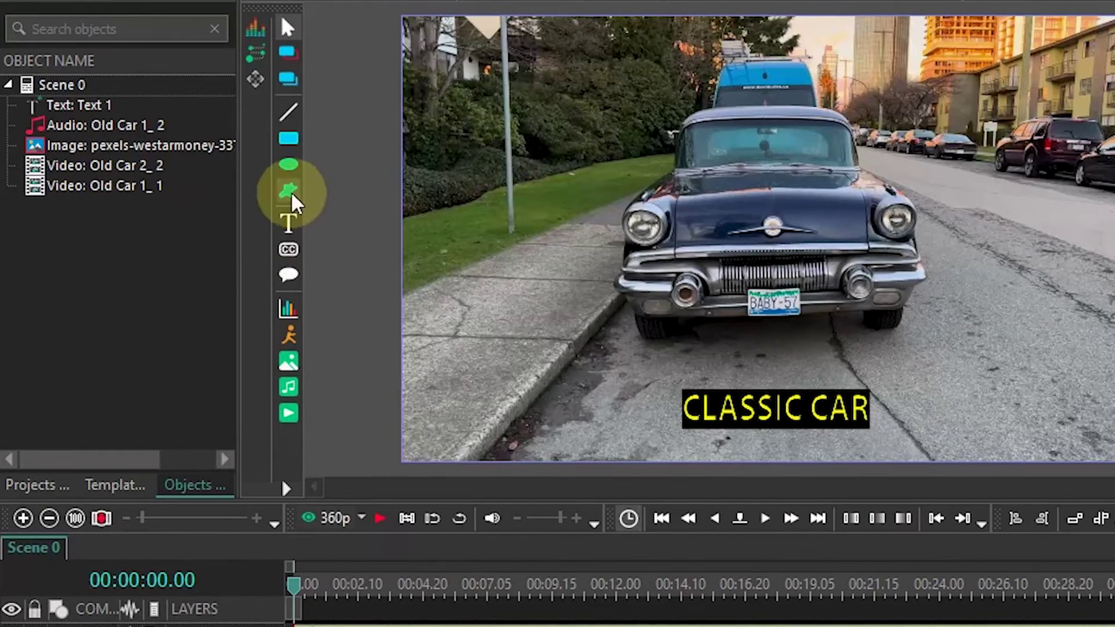
Import the audio file 368 - Dyalla from the back up\vs folder on My Data (R:), placing it from the cursor position on a new layer
click(288, 389)
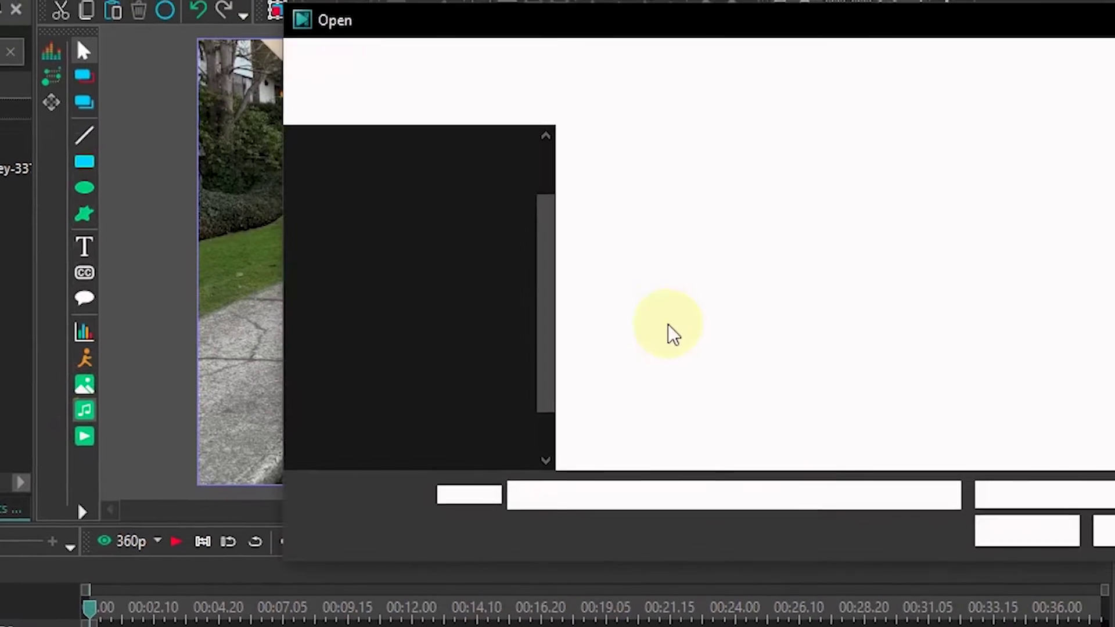
scroll(435, 372, down, 2)
click(432, 367)
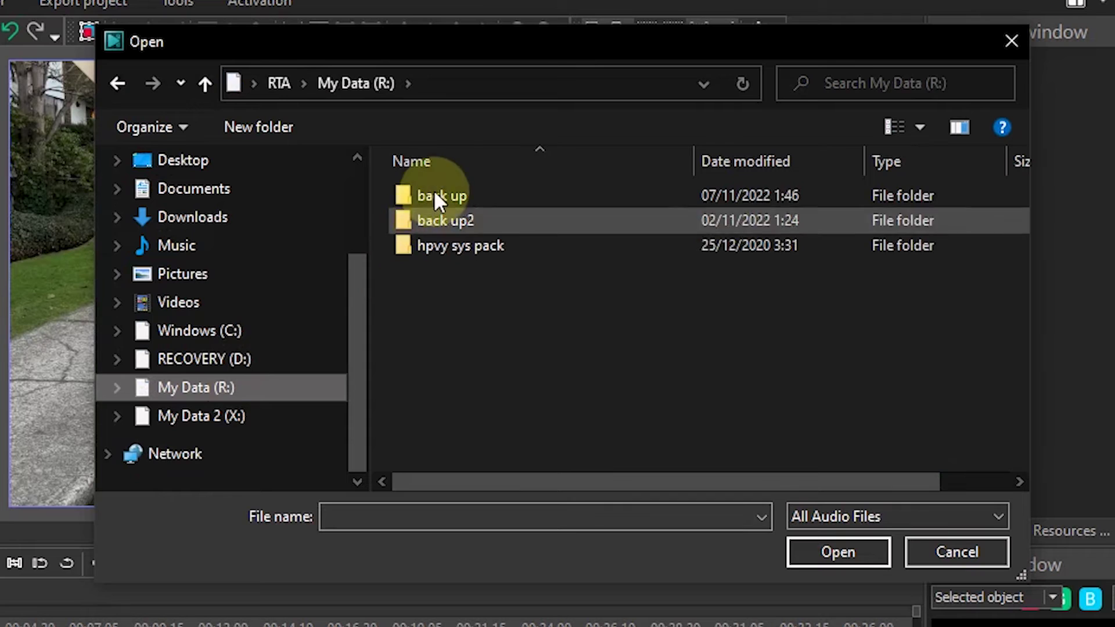
double_click(435, 194)
double_click(451, 195)
click(449, 252)
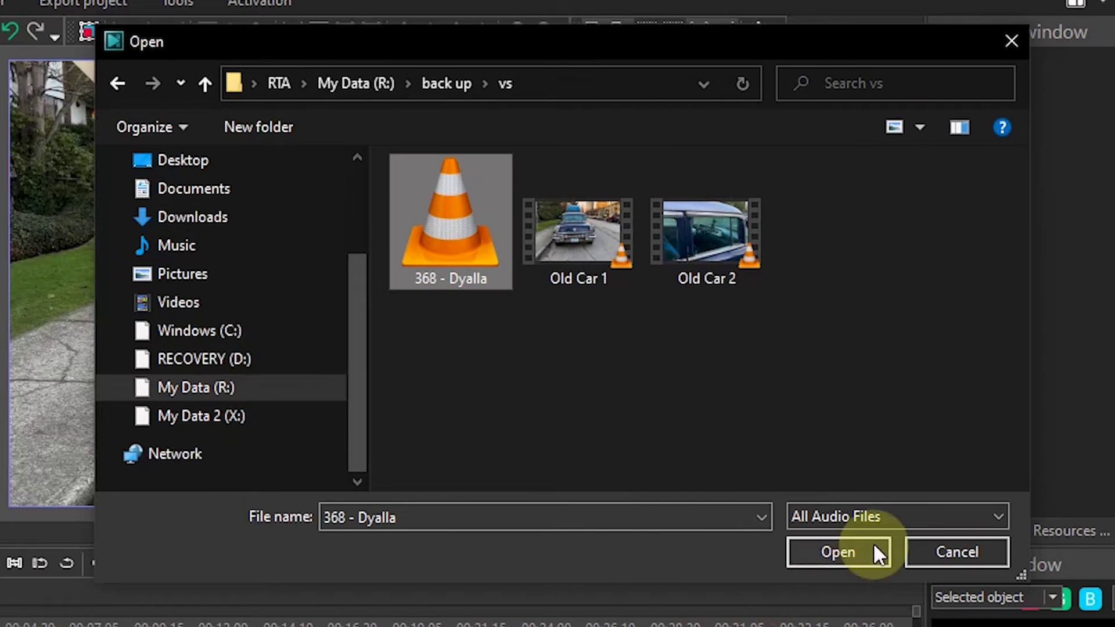
click(874, 547)
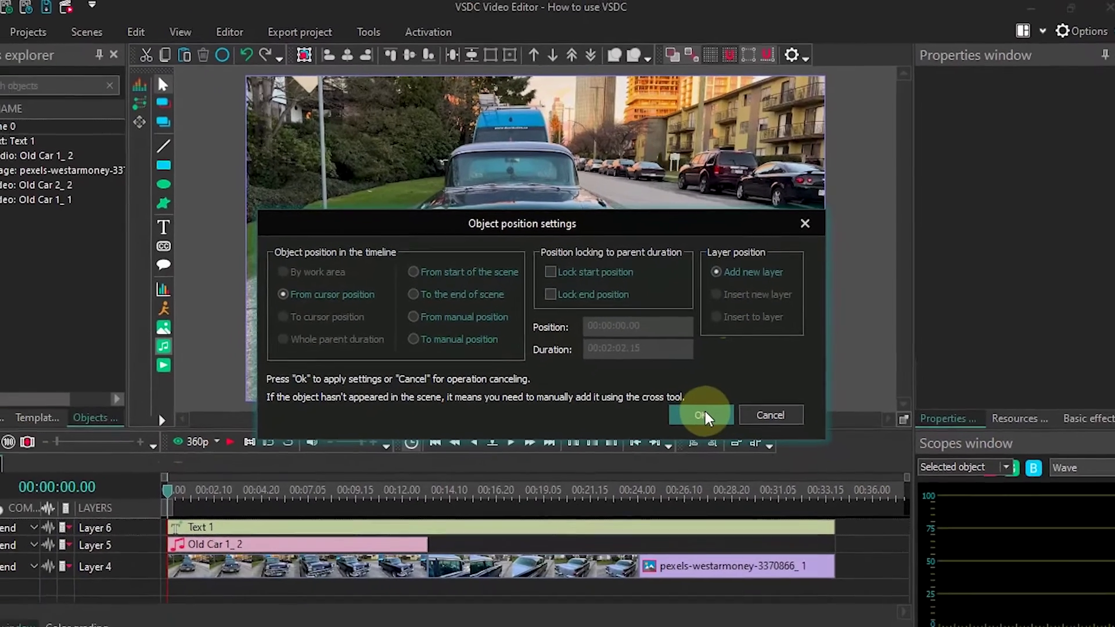
click(639, 527)
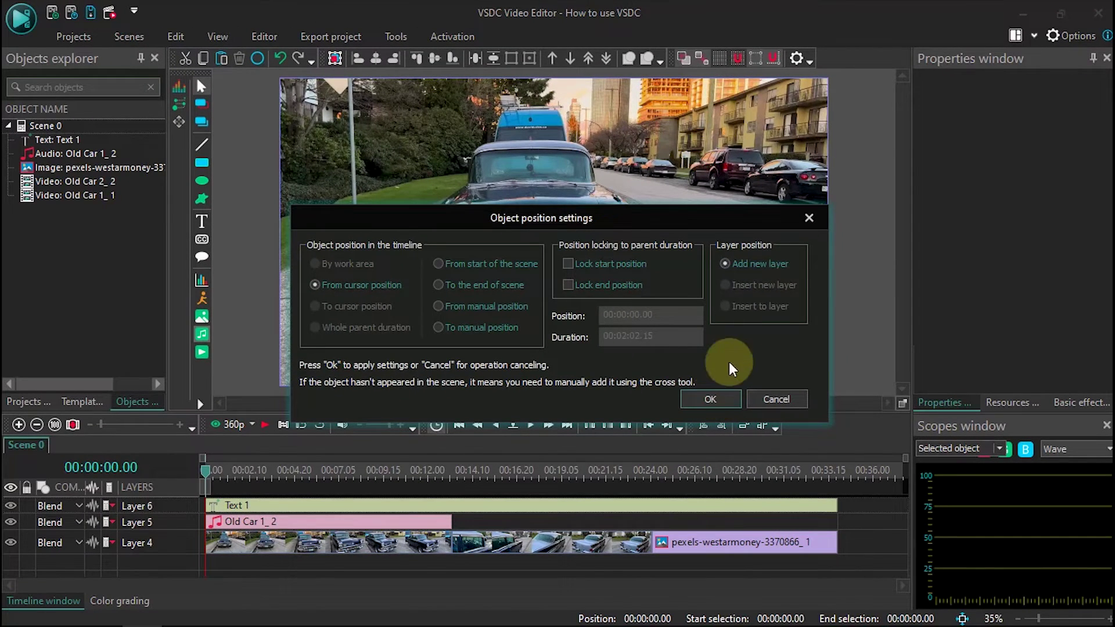
click(710, 398)
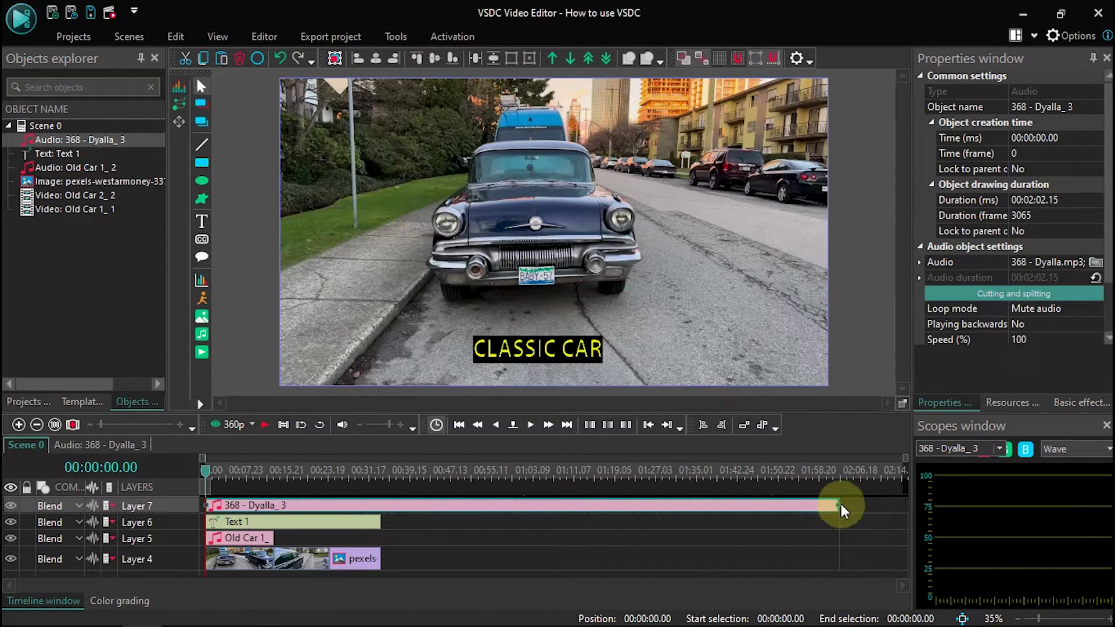
Shorten the 368 - Dyalla audio to 00:00:34.03 so it ends with the image, and give it a fade-out effect
drag(836, 504, 377, 533)
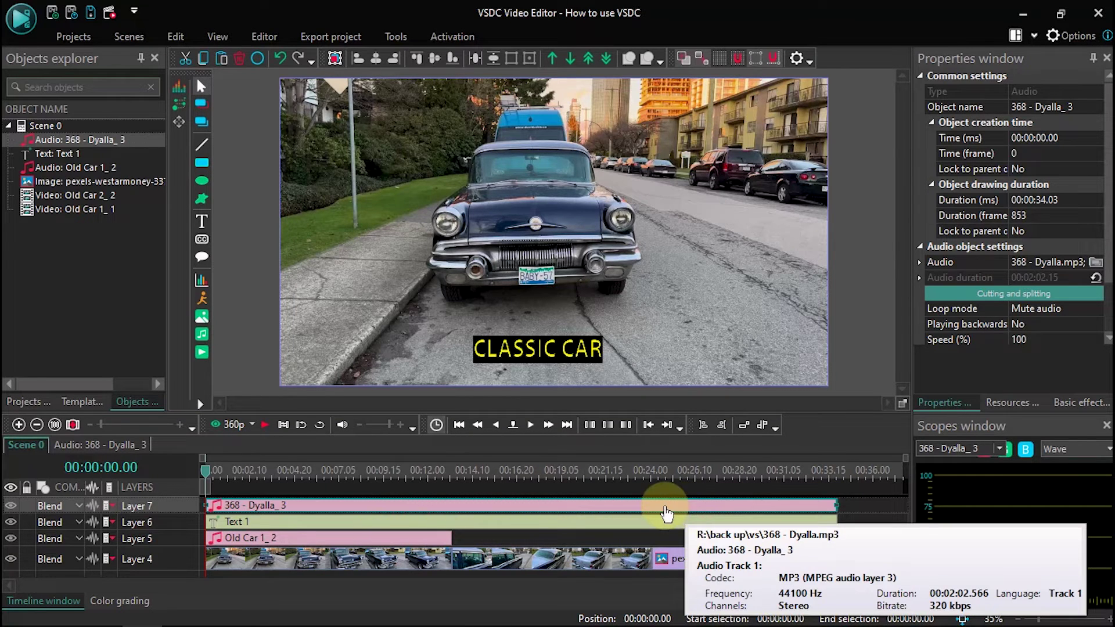
click(668, 514)
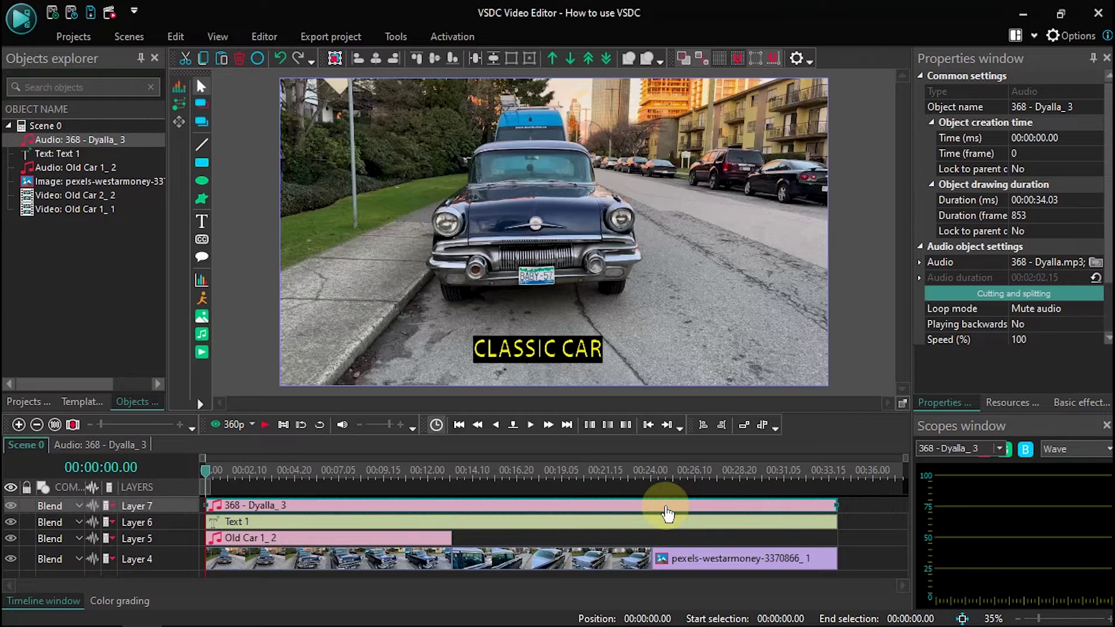
click(225, 471)
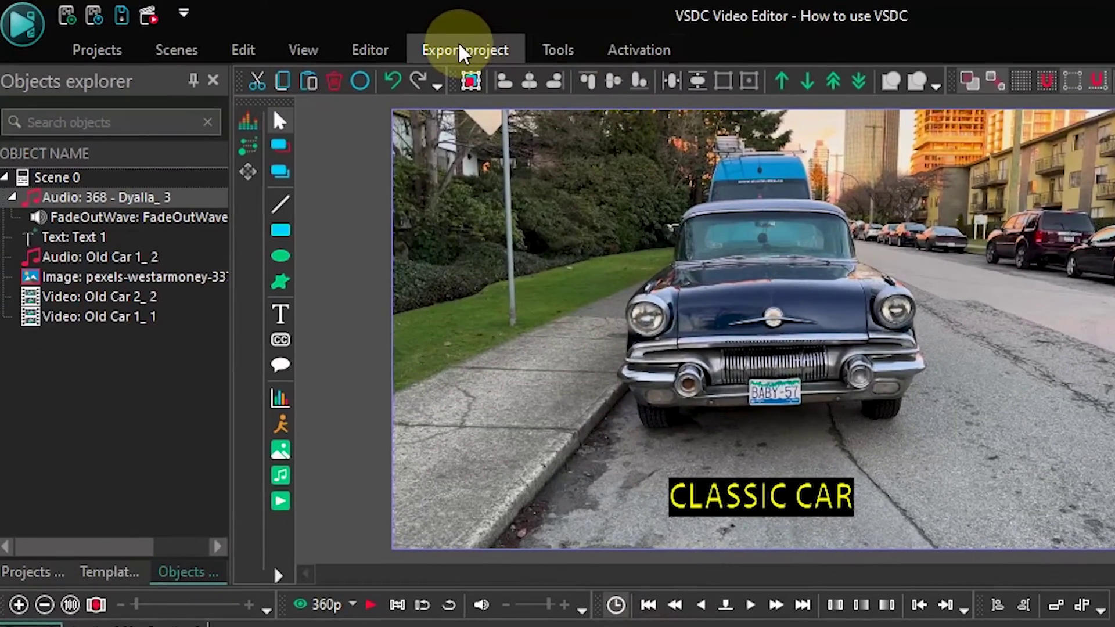
Set up the project export for YouTube with the H.264 / AVC profile at Ultra Quality
click(391, 44)
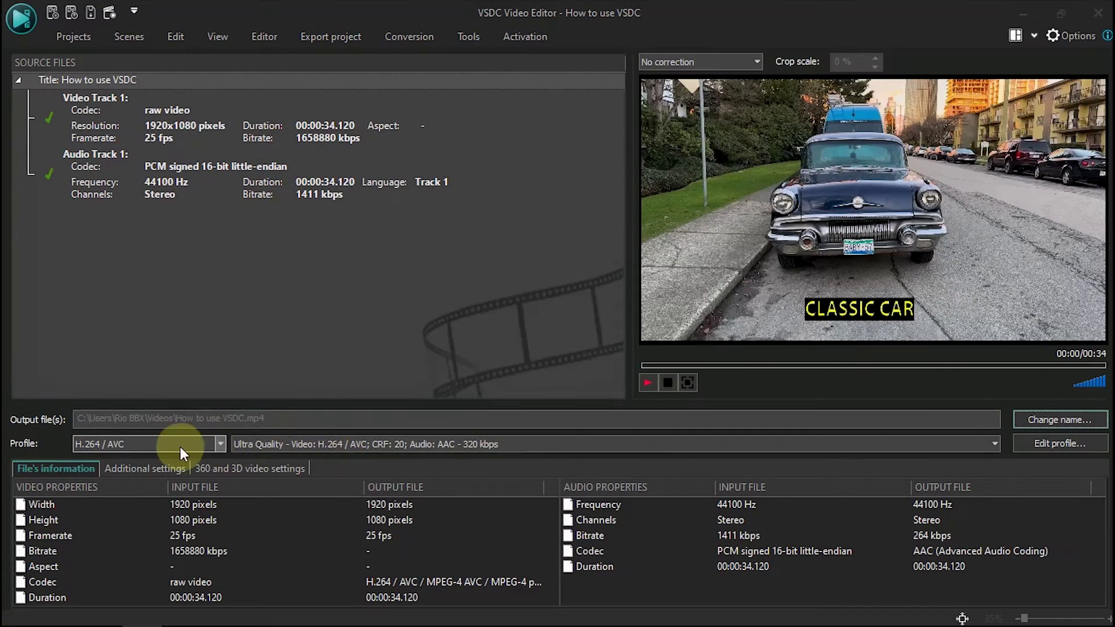
click(220, 445)
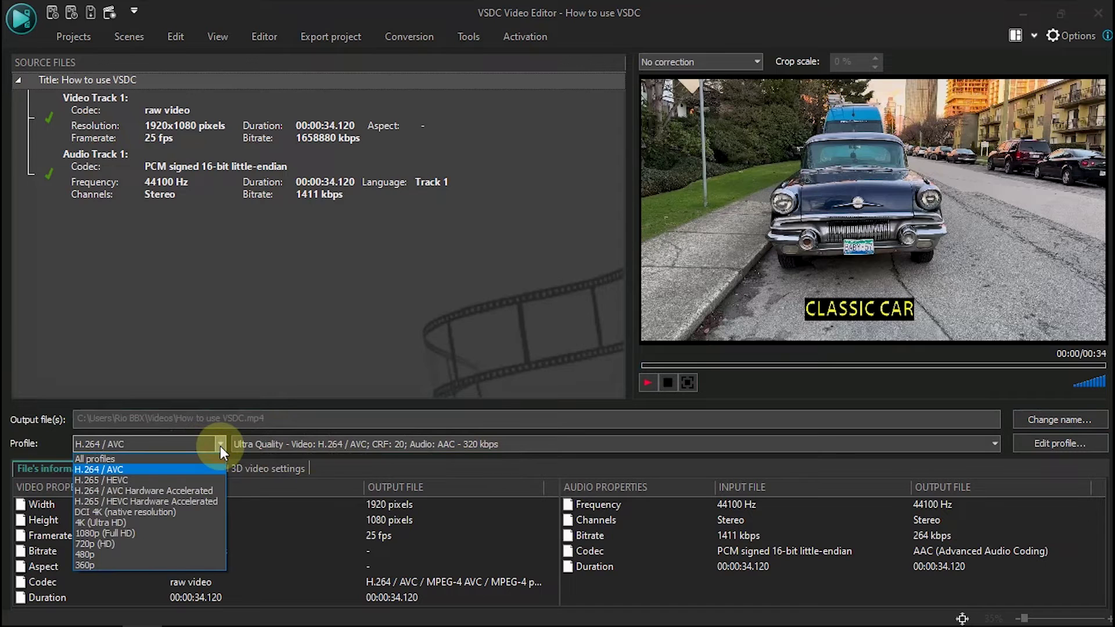
click(123, 468)
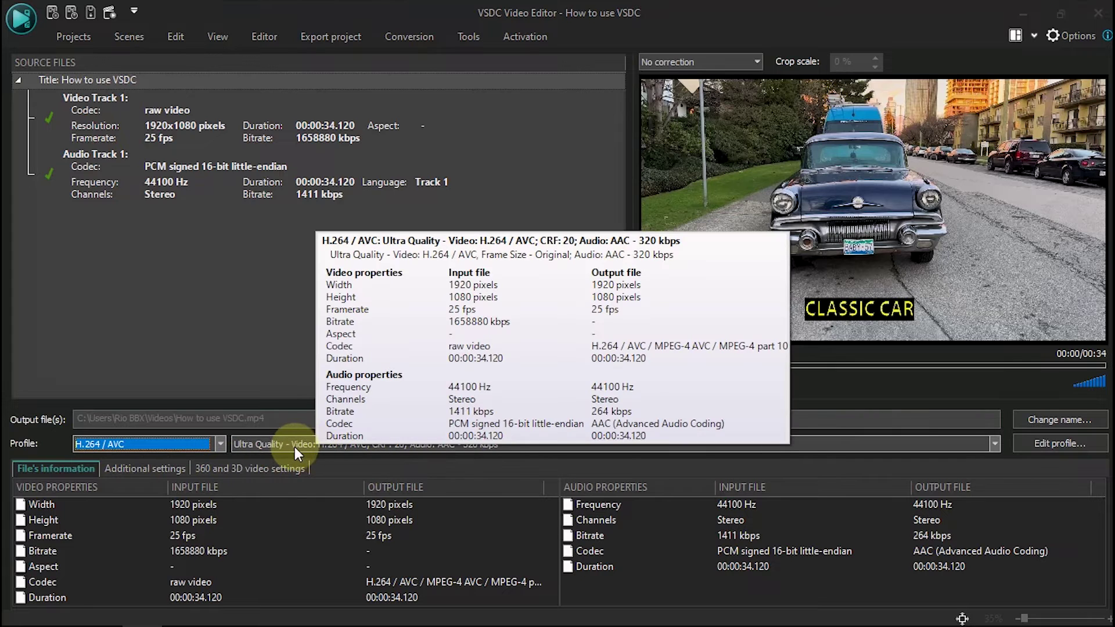
click(293, 447)
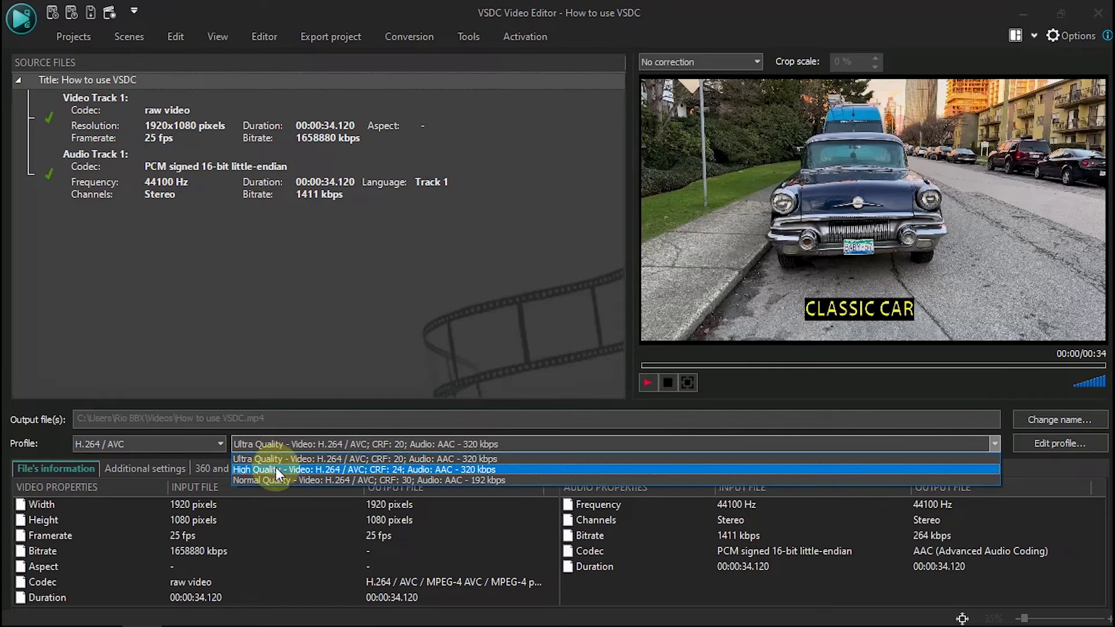
click(472, 553)
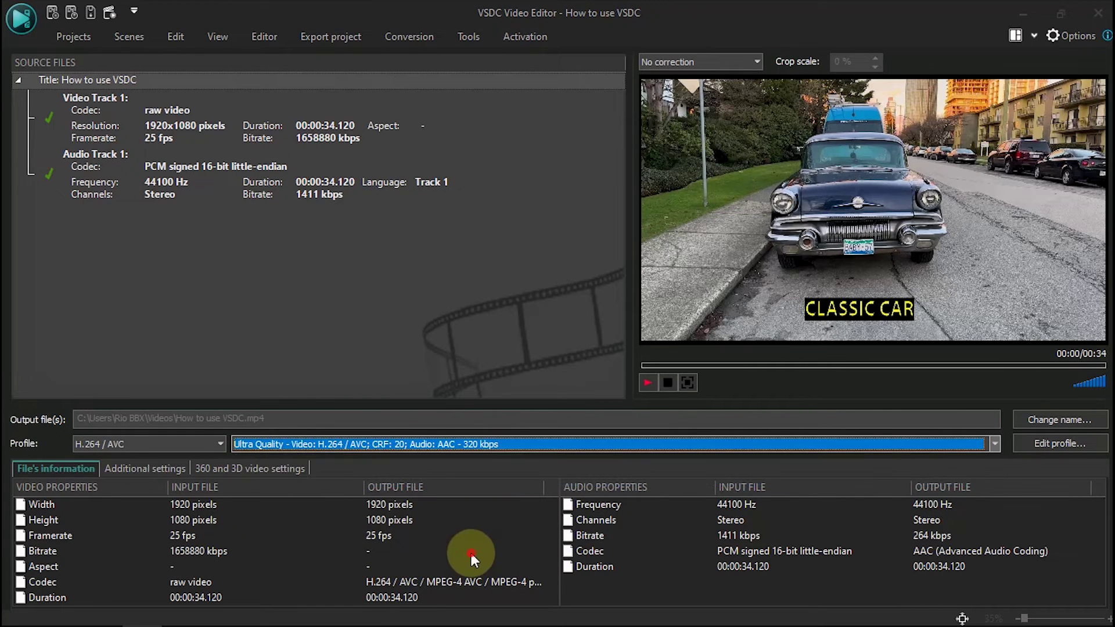
click(477, 538)
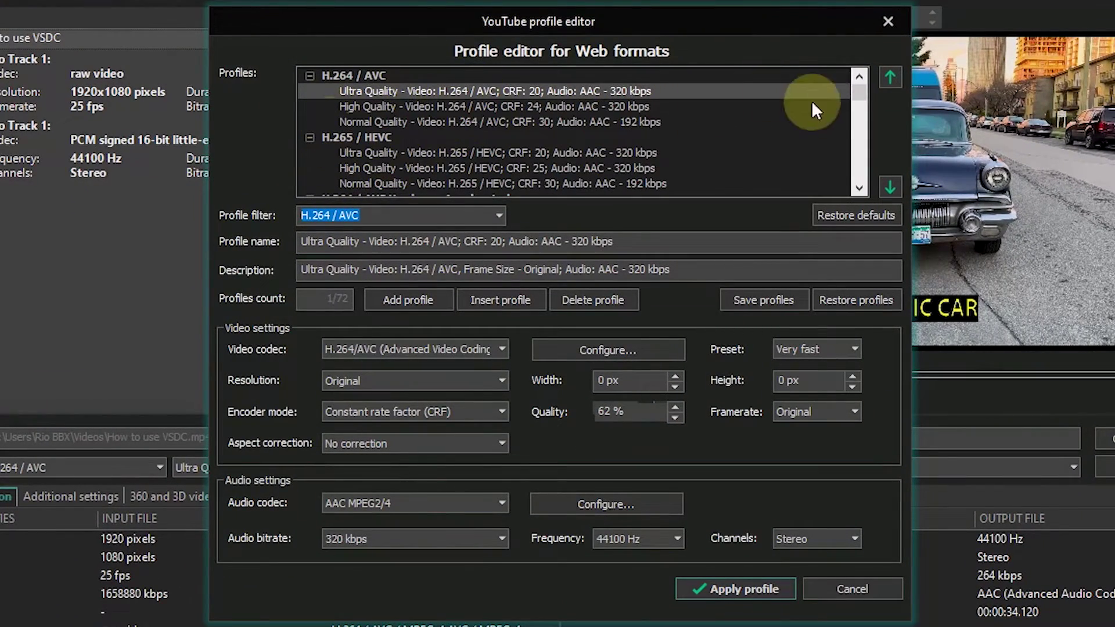
Edit the Ultra Quality export profile, keeping the original resolution and setting the video quality to 65%, and apply the profile
mouse_move(856, 98)
mouse_down()
mouse_move(862, 157)
mouse_move(861, 82)
mouse_up()
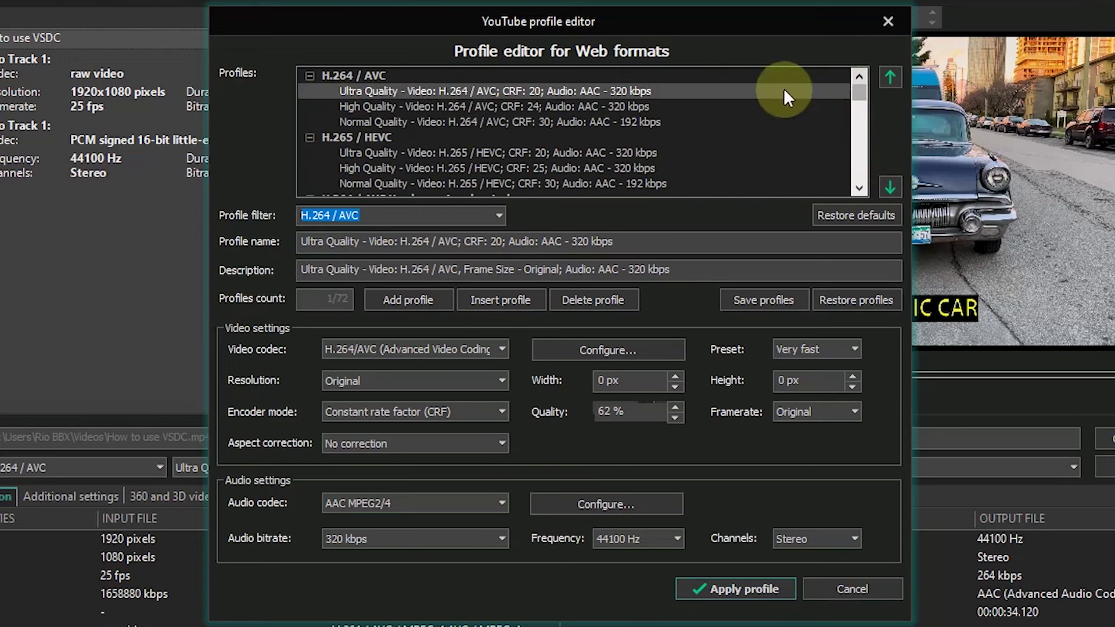
click(376, 390)
click(442, 395)
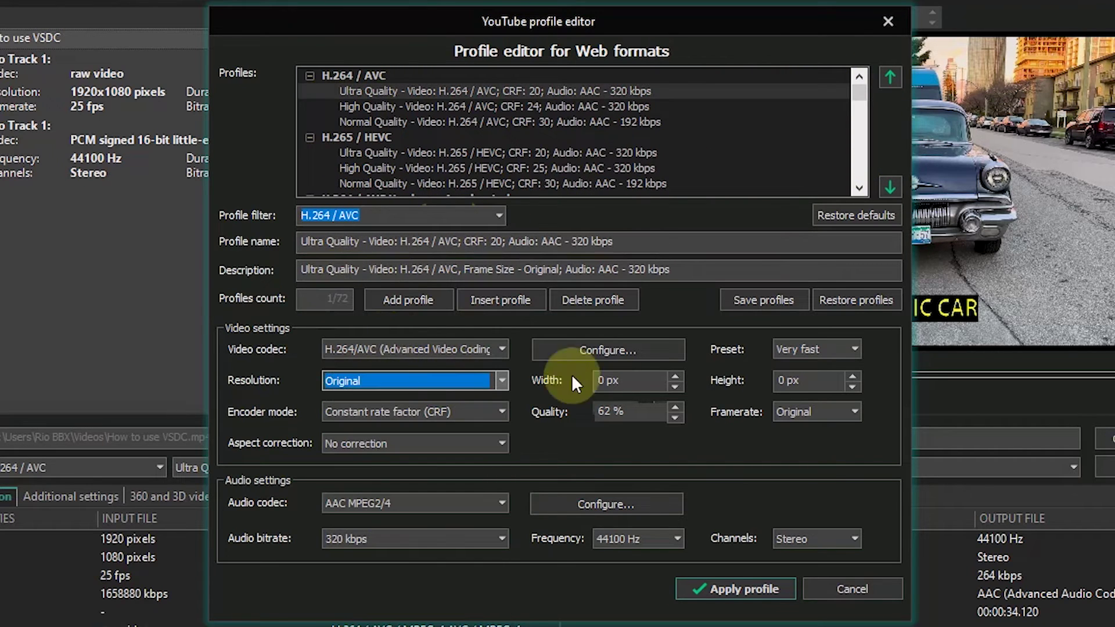
click(608, 350)
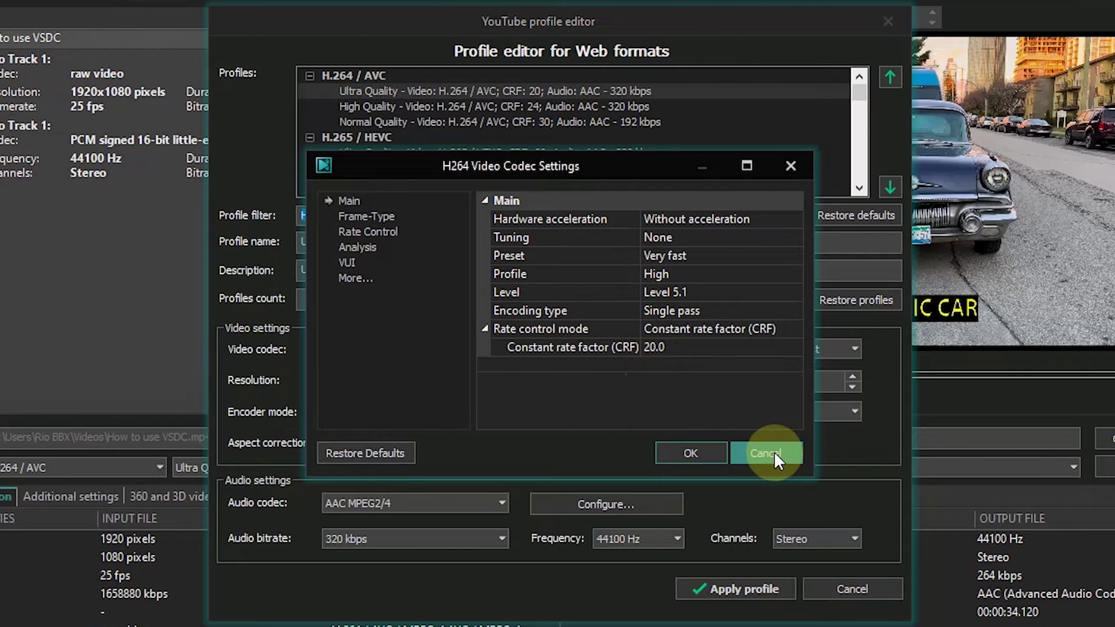
click(767, 453)
click(610, 415)
drag(611, 415, 682, 476)
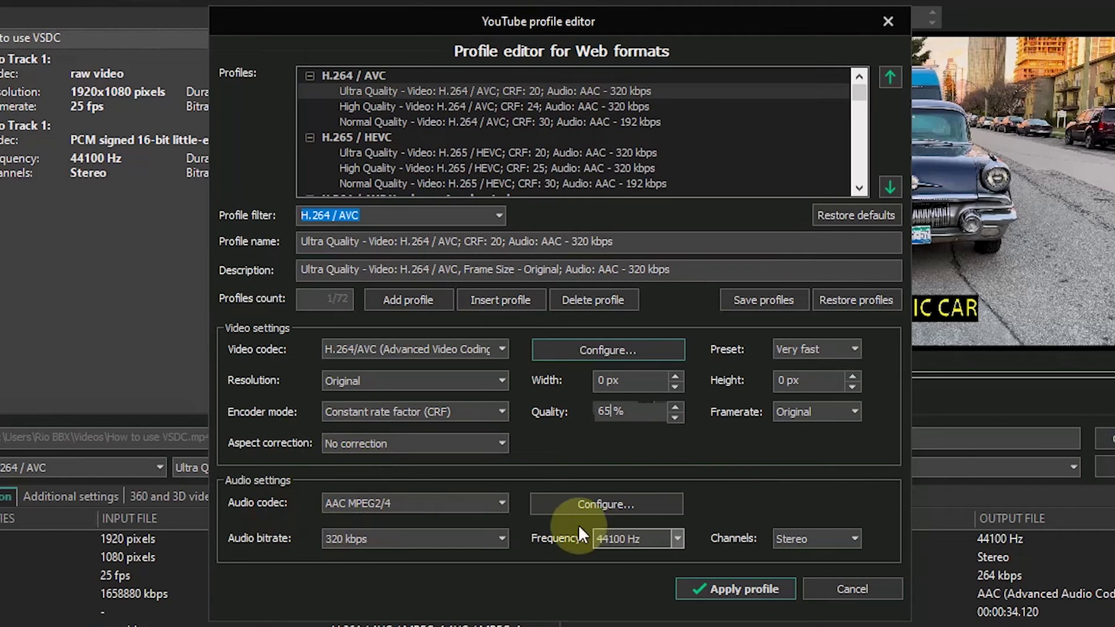
click(726, 587)
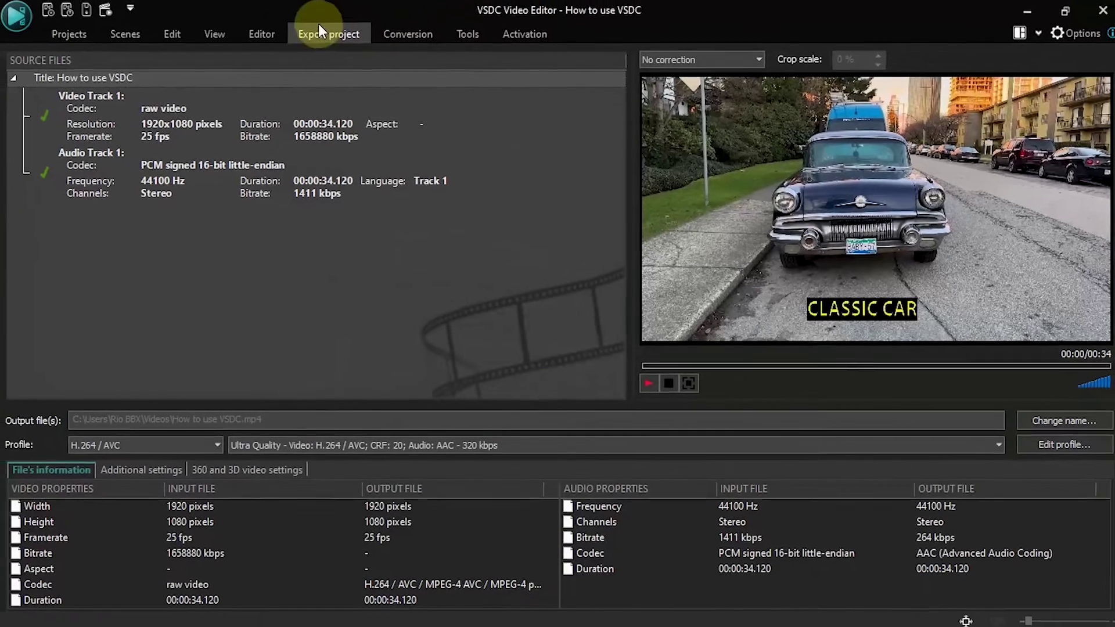
Start exporting the project for YouTube, continuing without the premium features
click(317, 20)
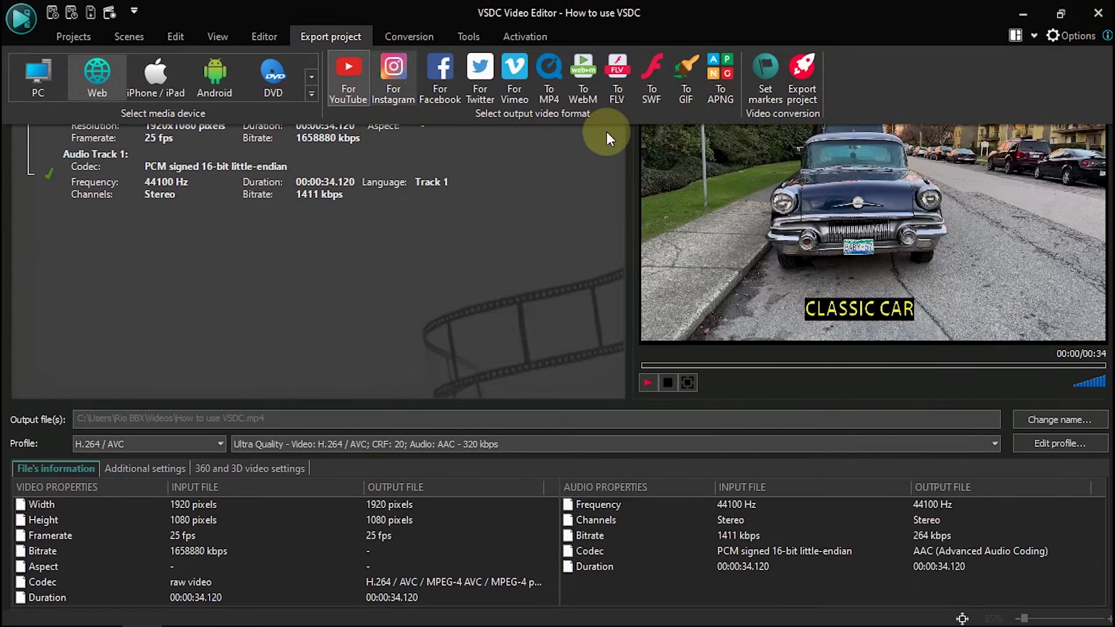
click(806, 81)
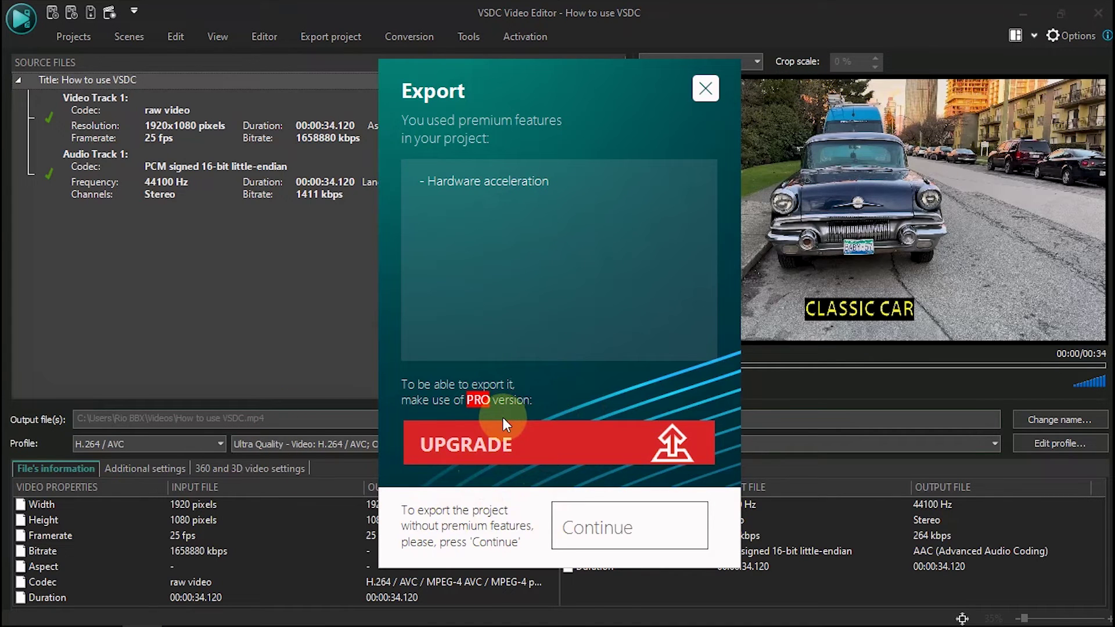
click(635, 537)
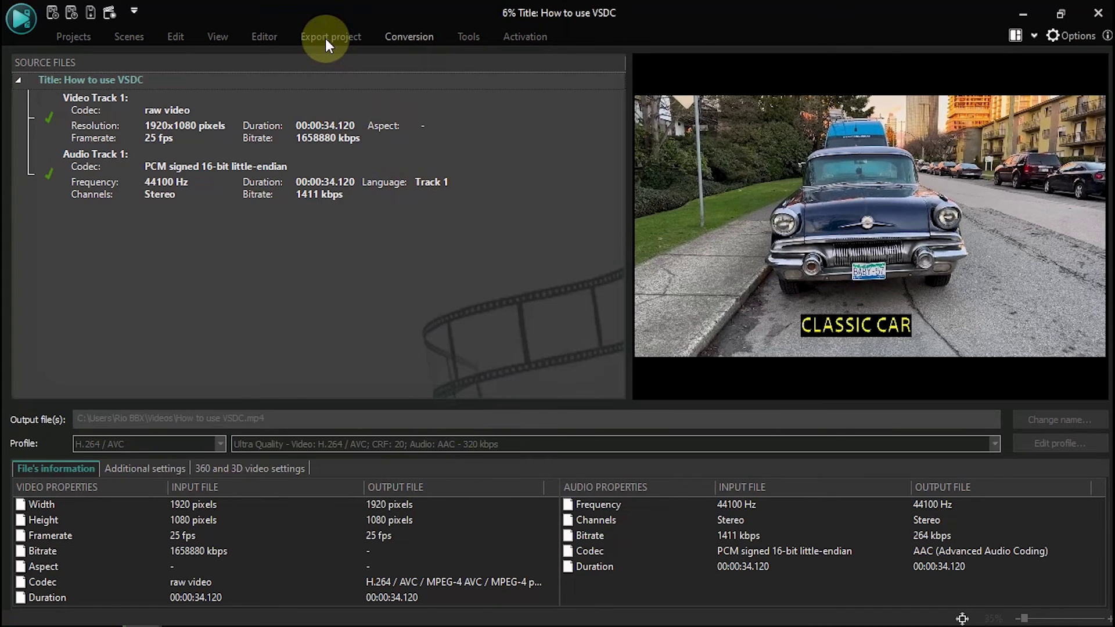
Examine the options for shutting down, suspending or hibernating the PC after the conversion, and leave them unapplied
click(393, 36)
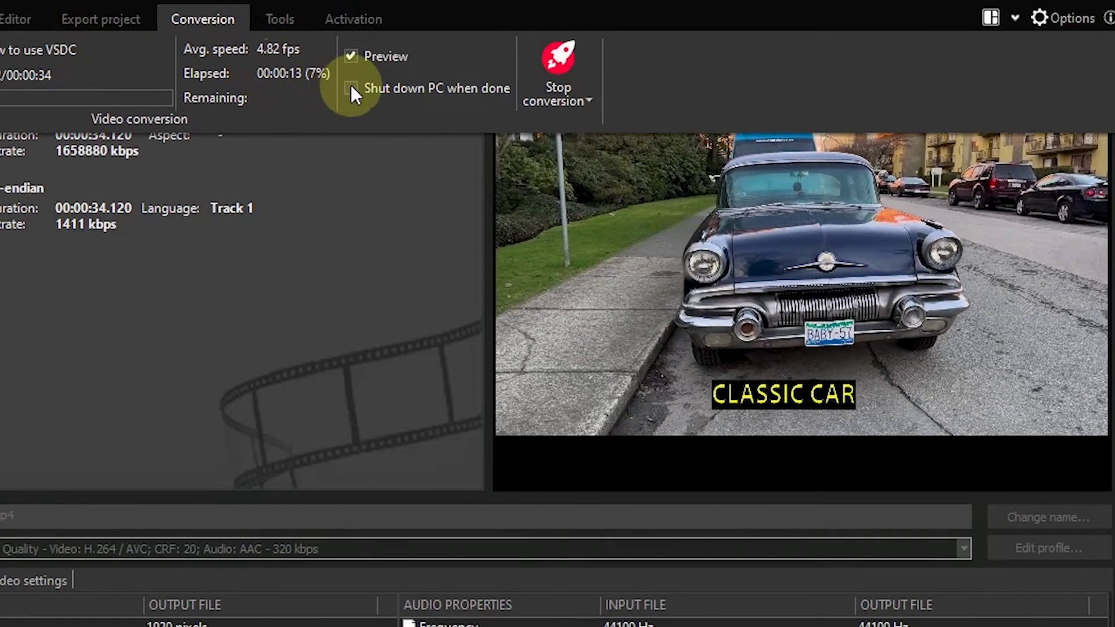
click(351, 89)
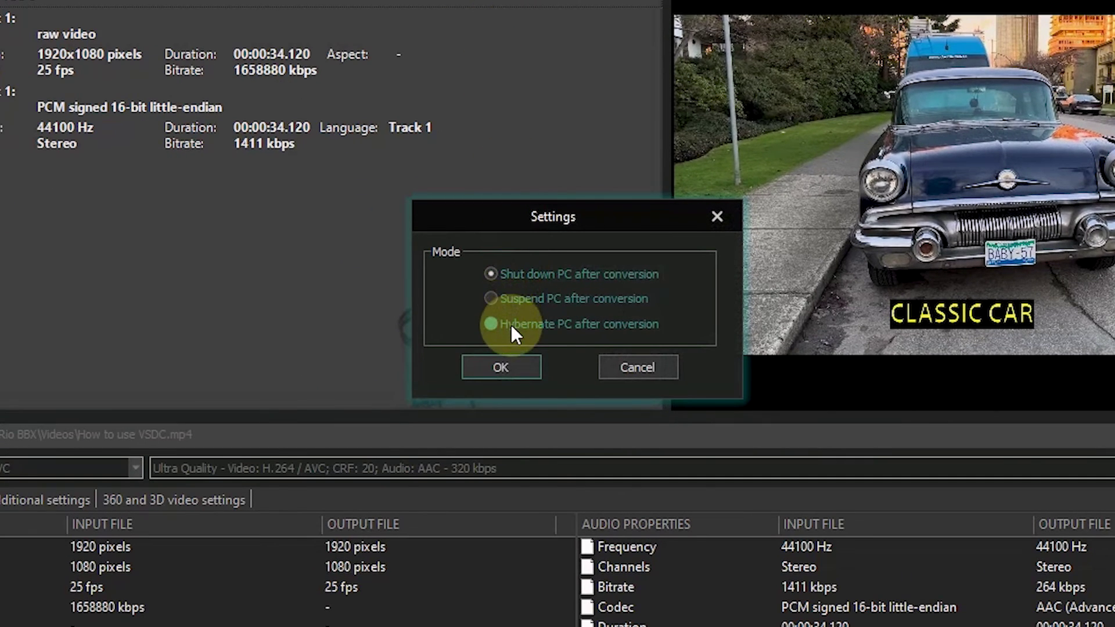
click(642, 360)
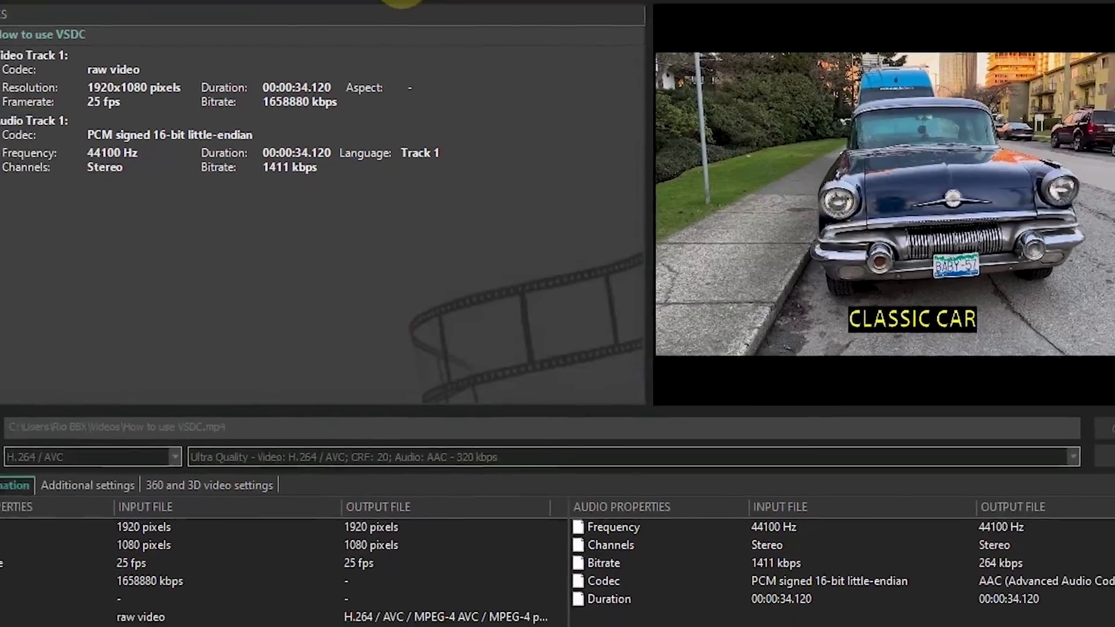